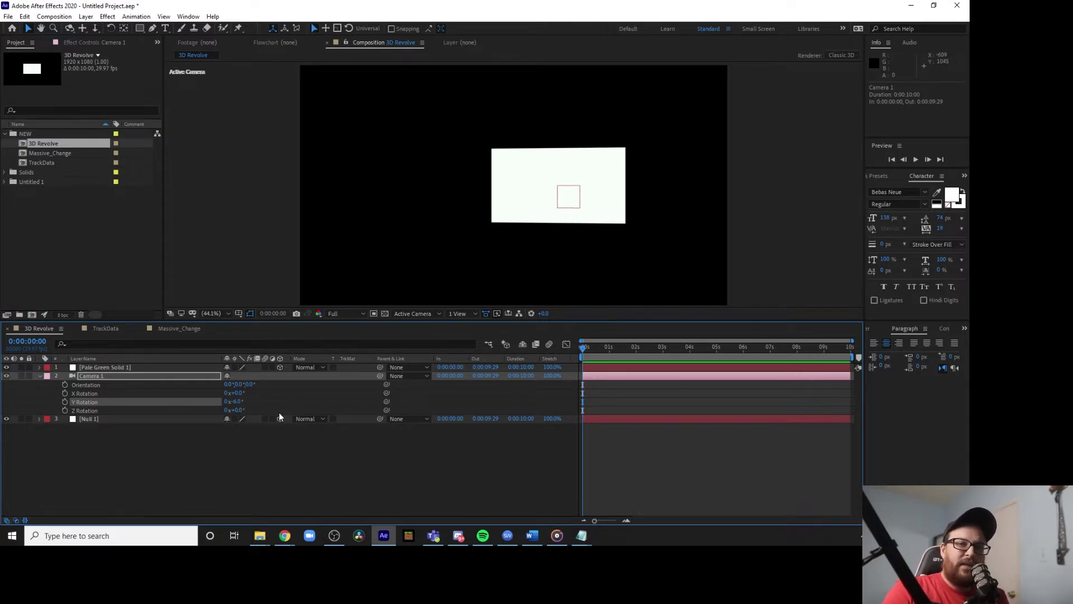
Reset the Y Rotation of Camera 1 to 0°.
left_click(260, 445)
left_click(241, 401)
type("0")
key("Return")
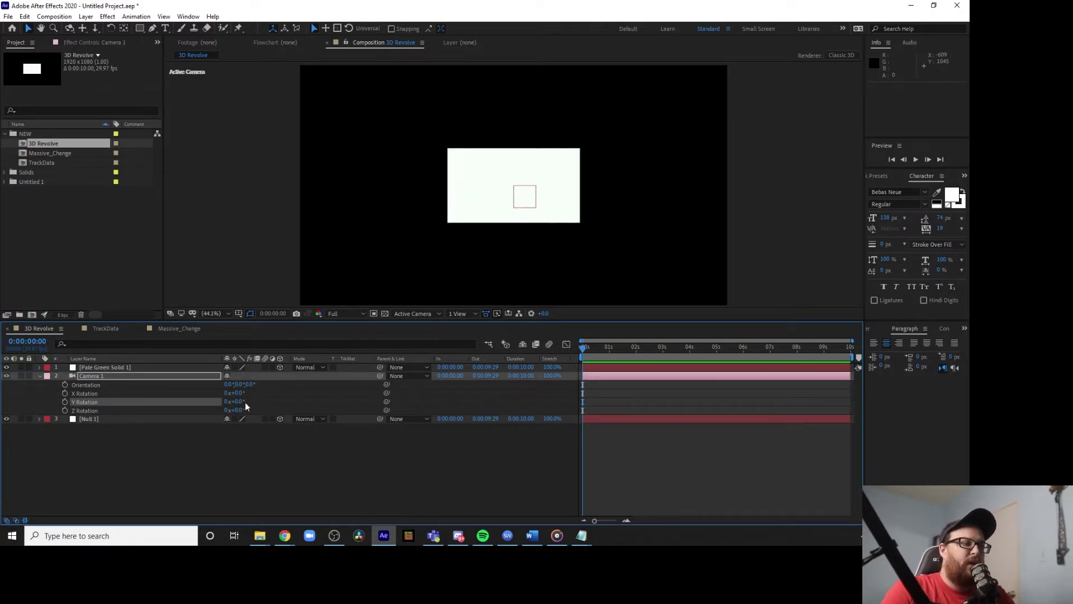
Parent the Camera 1 layer to the Null 1 layer.
left_click(101, 376)
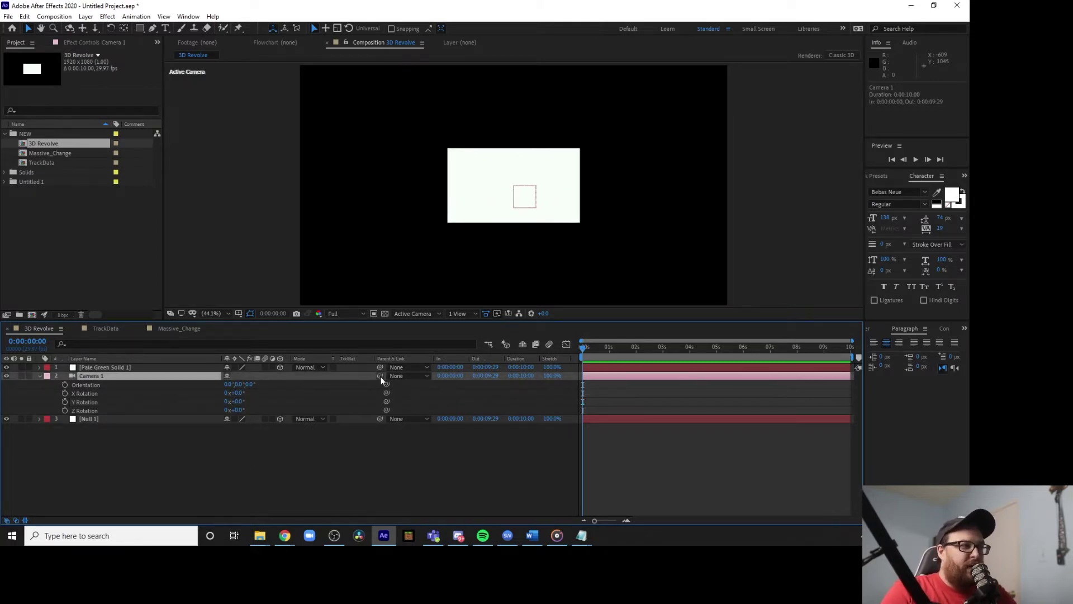
left_click_drag(382, 380, 89, 419)
left_click(178, 455)
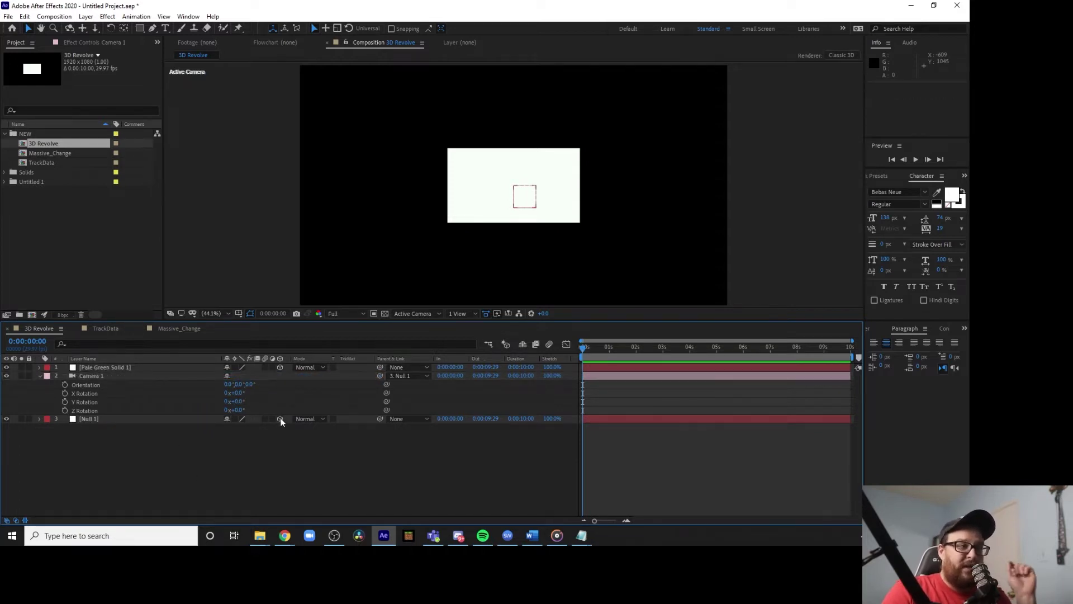
Reveal the rotation properties of Null 1 and rotate it to swing the parented camera around the solid.
left_click(119, 420)
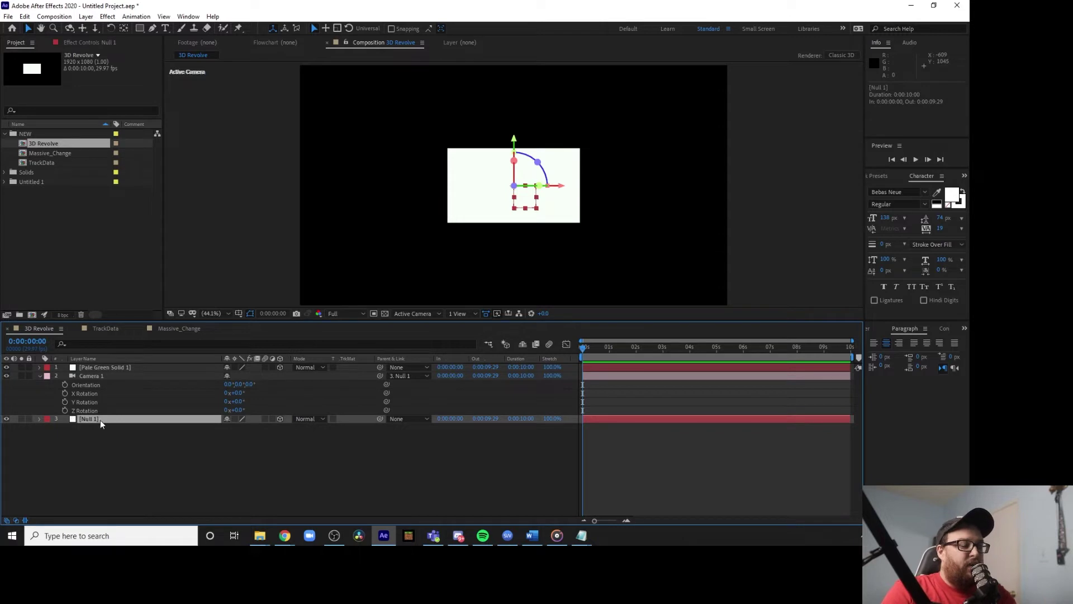
key("r")
left_click_drag(234, 446, 434, 461)
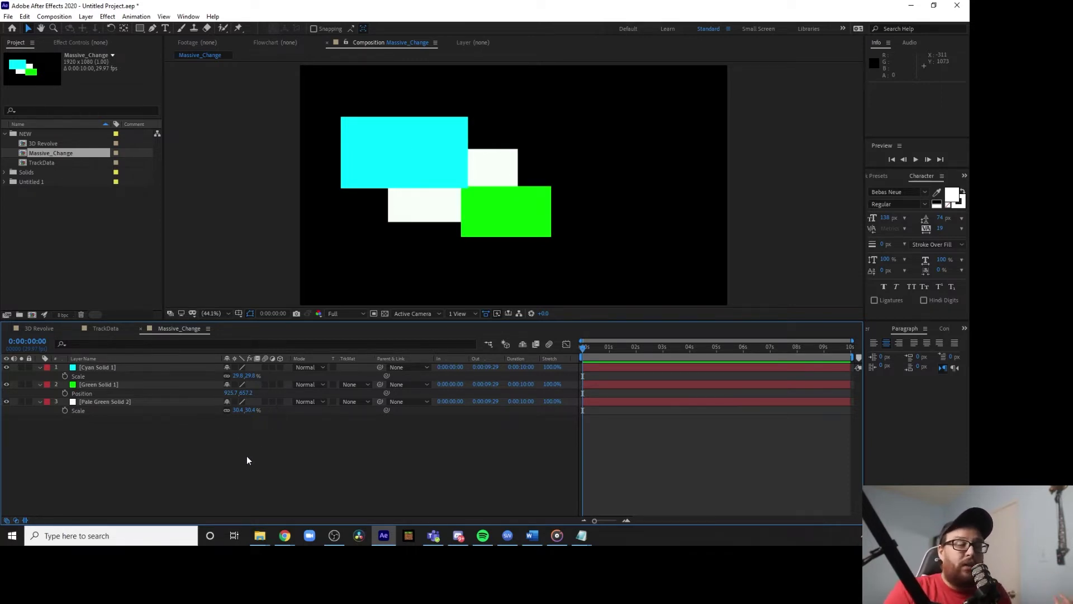
Add a null object to the Massive_Change composition.
right_click(272, 344)
mouse_move(335, 350)
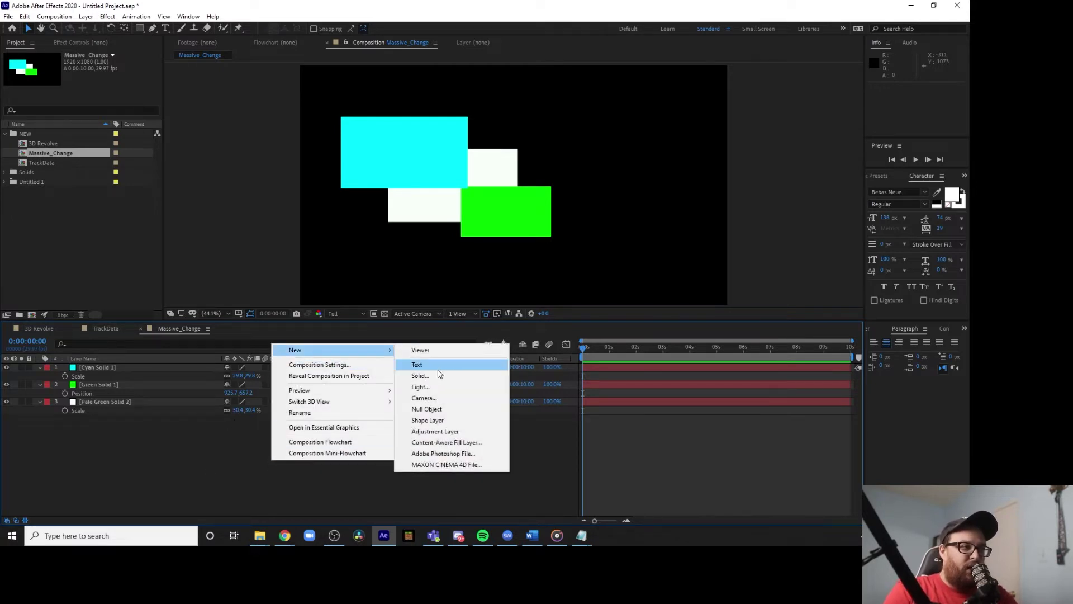
left_click(445, 411)
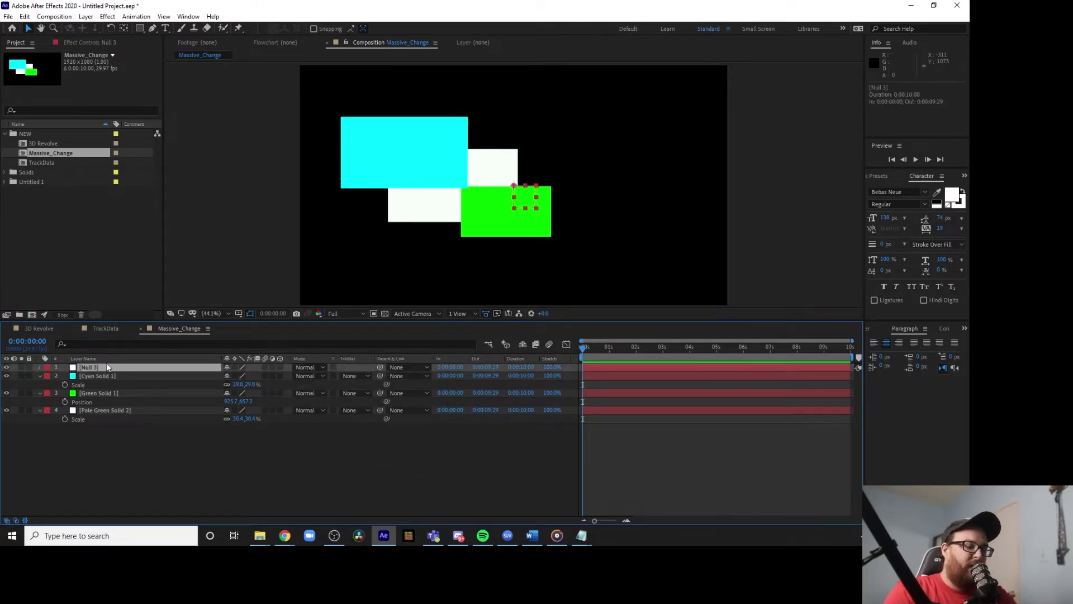
Parent the cyan, green and pale green solids to the new null and collapse their layer properties.
left_click(190, 465)
left_click(134, 375)
left_click(143, 411, "shift")
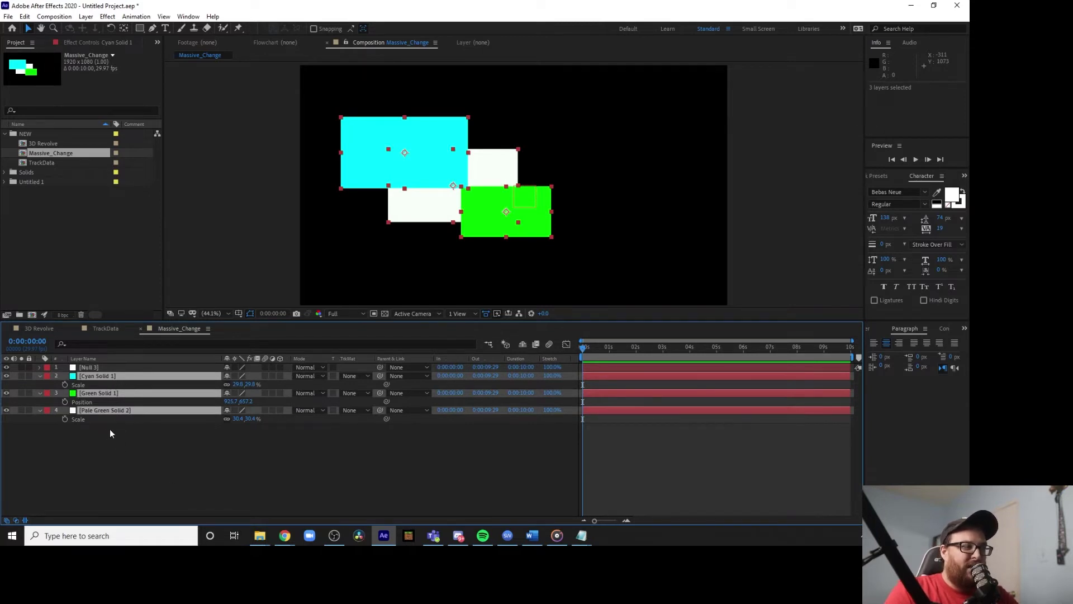
left_click_drag(380, 393, 109, 368)
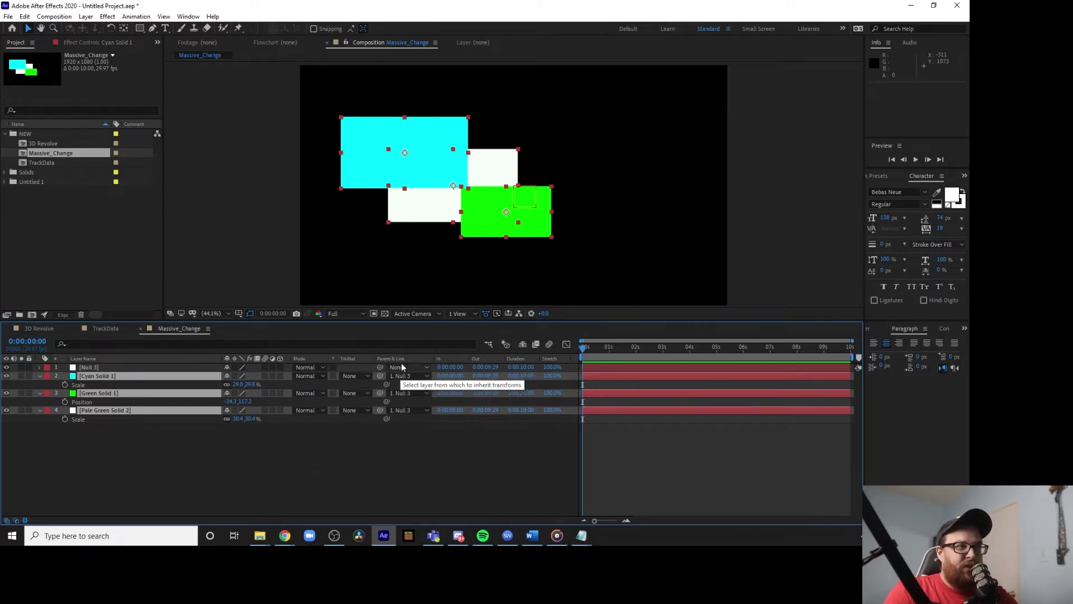
left_click(45, 376)
left_click(40, 377)
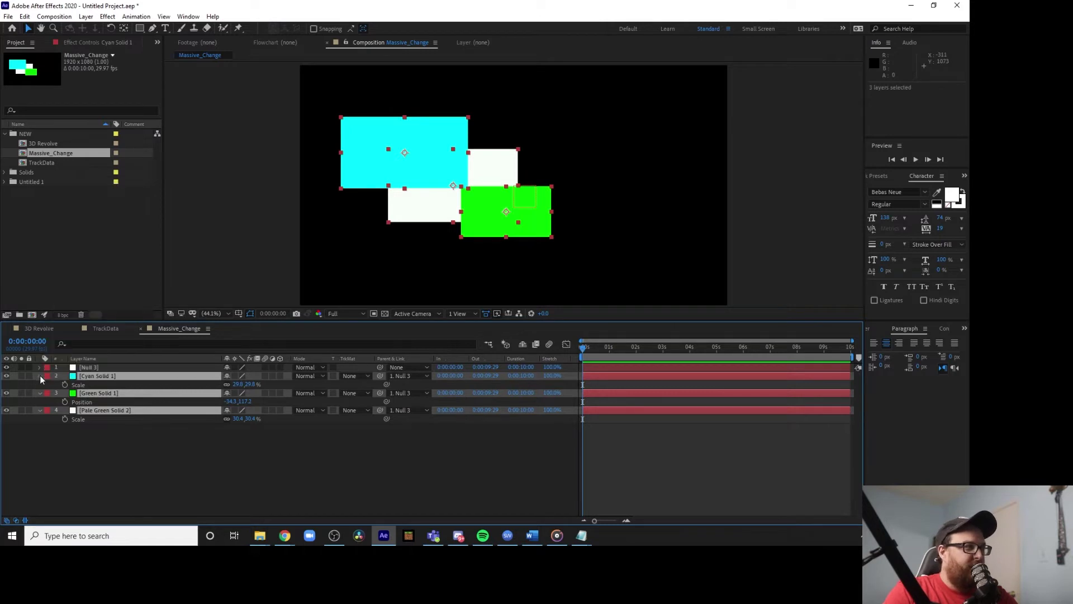
left_click(398, 468)
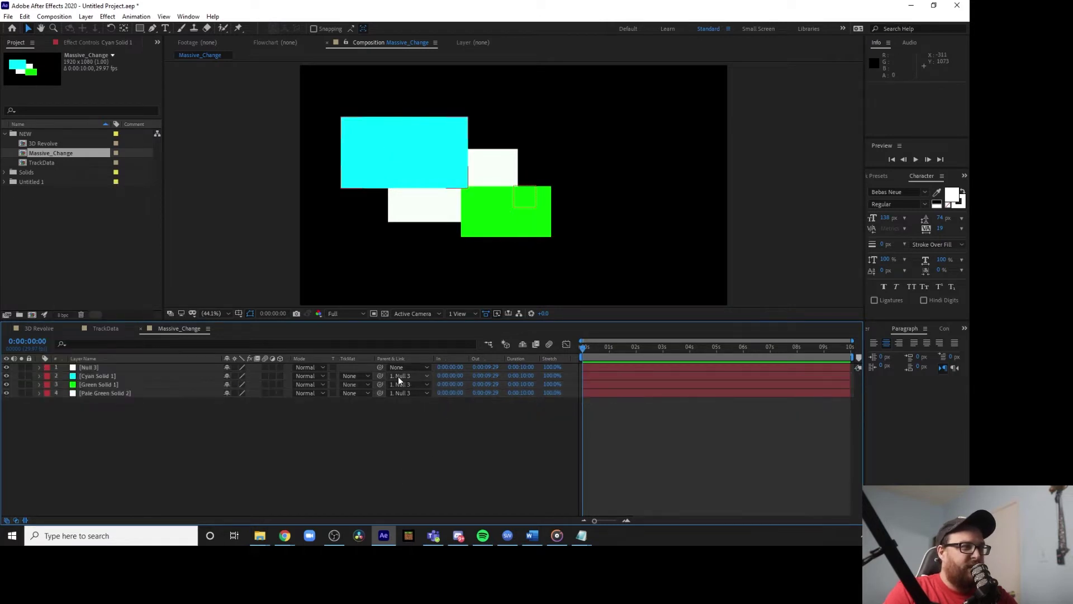
Reveal the null's Position and increase its X value to move all three solids rightward together.
left_click(147, 367)
left_click(117, 367)
key("s")
key("p")
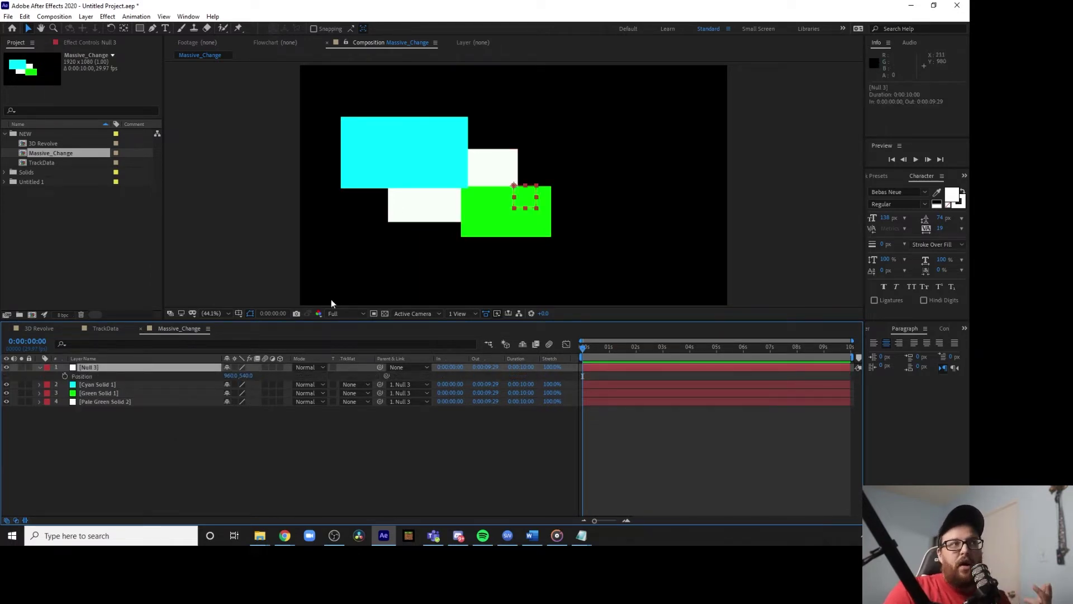
left_click_drag(230, 376, 591, 443)
Scale the null up to about 129% so the parented solids enlarge with it.
key("s")
left_click_drag(239, 376, 312, 457)
left_click(317, 479)
Delete the null layer from the Massive_Change composition.
left_click(164, 369)
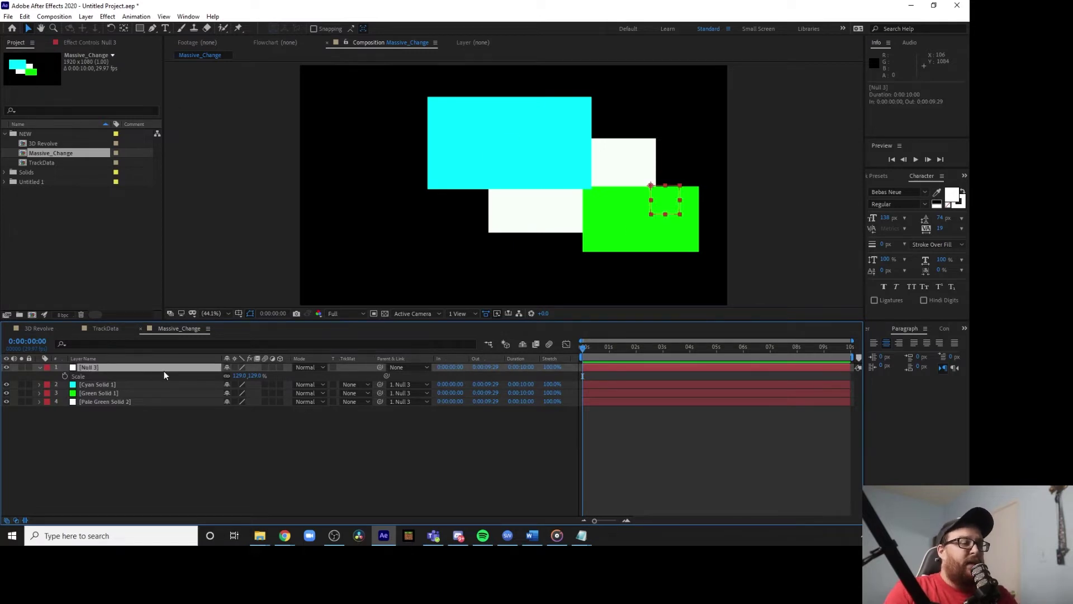
left_click(190, 458)
left_click(201, 367)
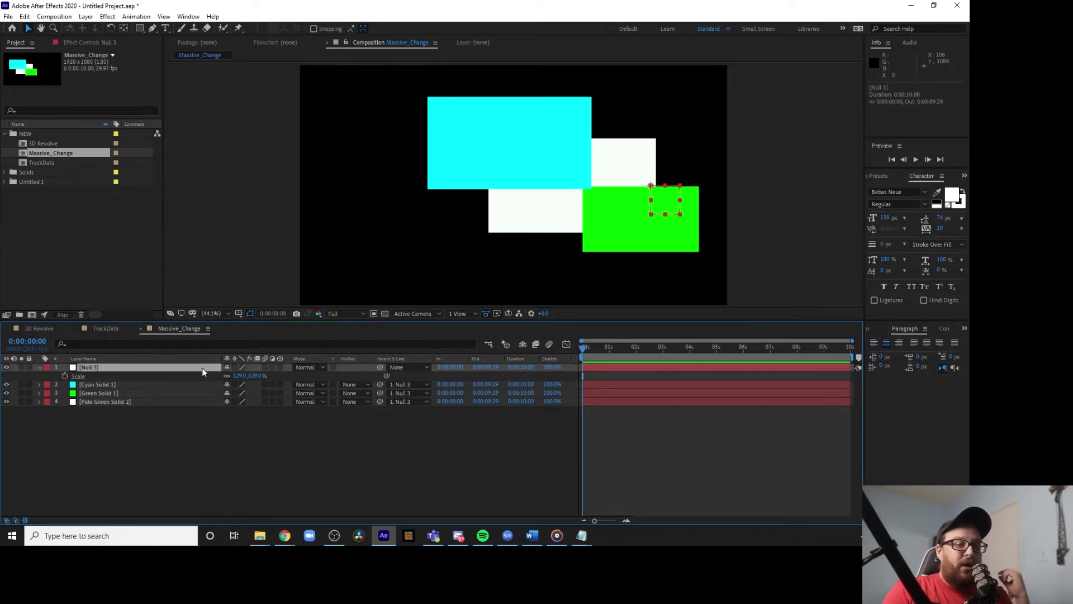
key("Delete")
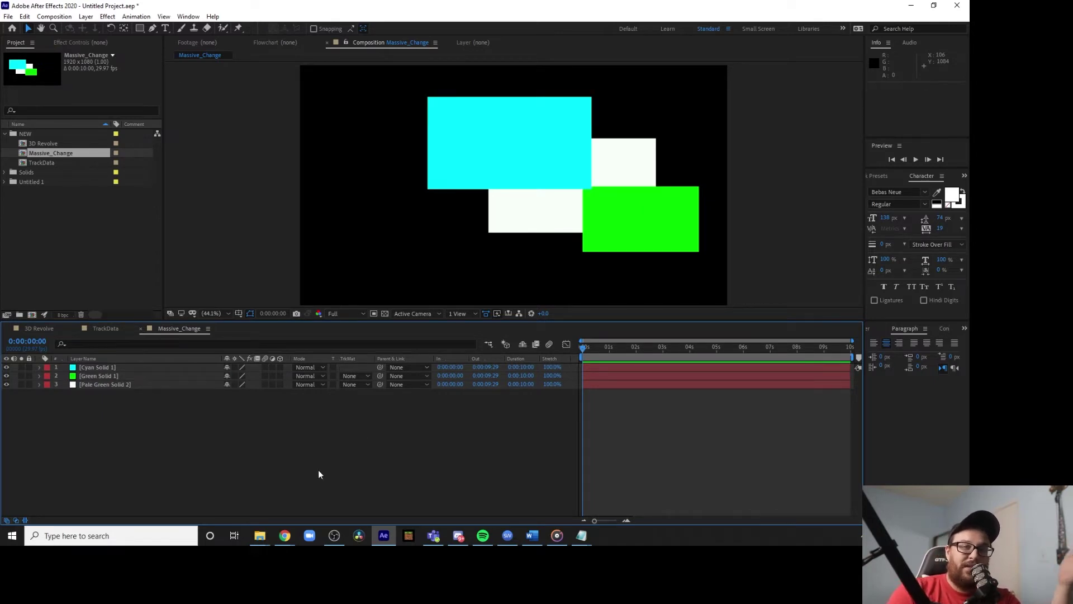
Reveal the Position property of the cyan, green and pale green solid layers.
left_click(102, 368)
key("p")
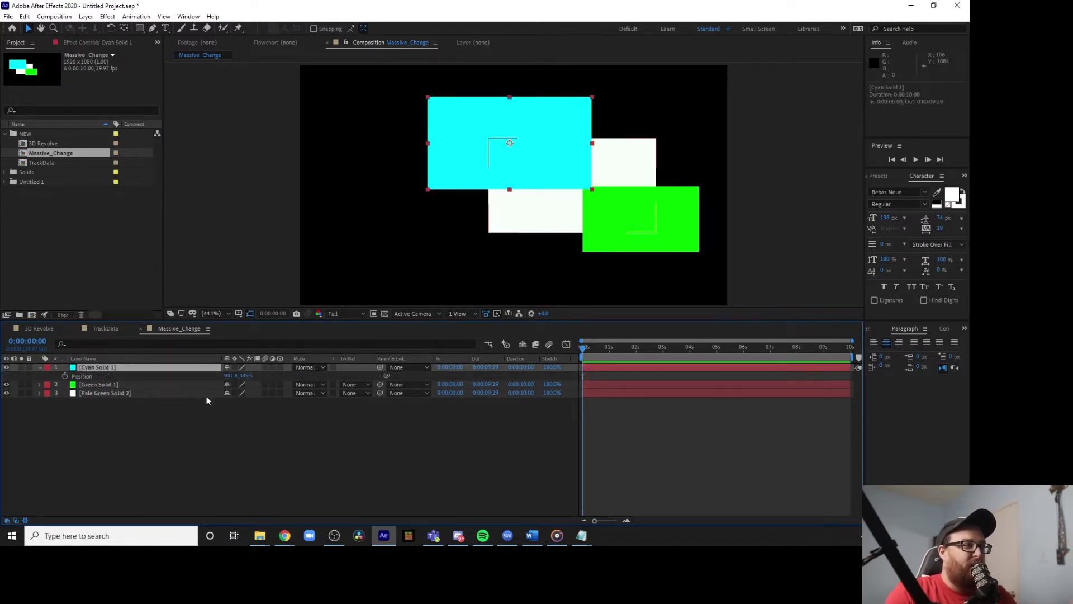
left_click(121, 382)
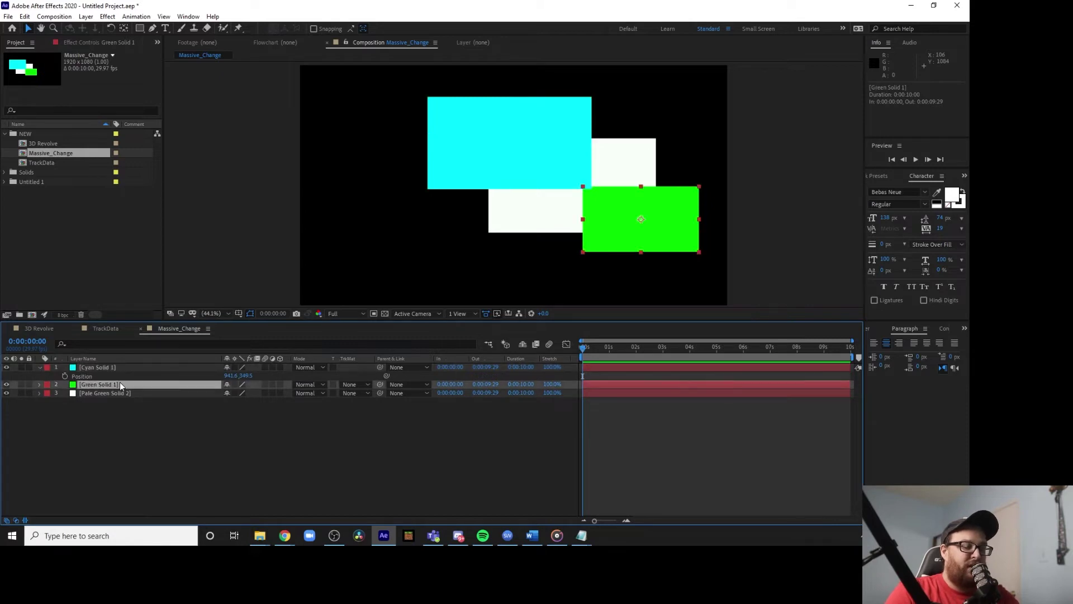
key("p")
left_click(160, 401)
key("p")
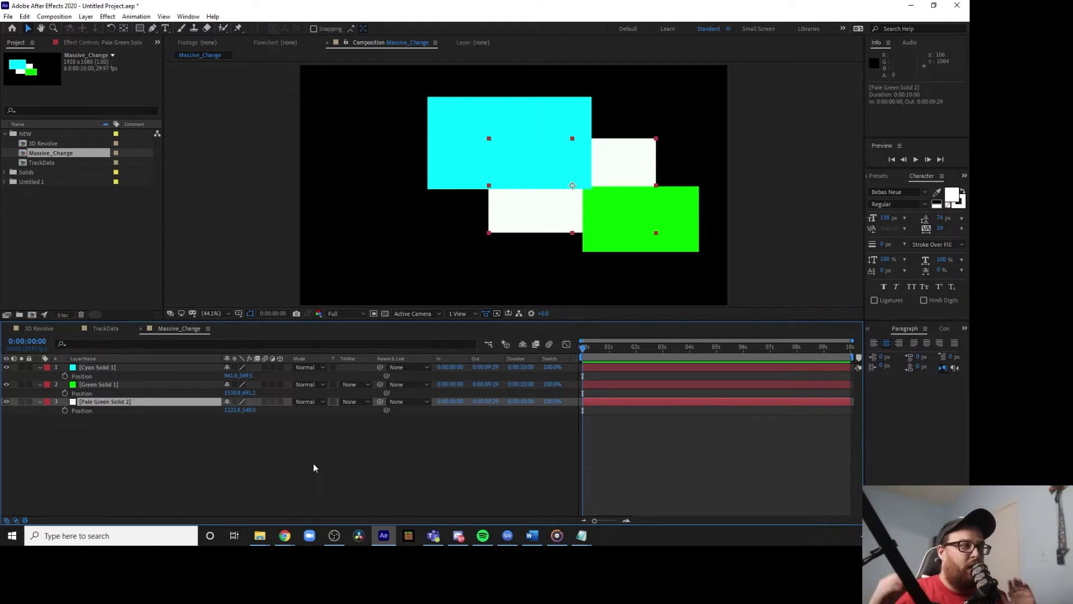
Open the TrackData composition and add a null object above the phone footage.
double_click(56, 162)
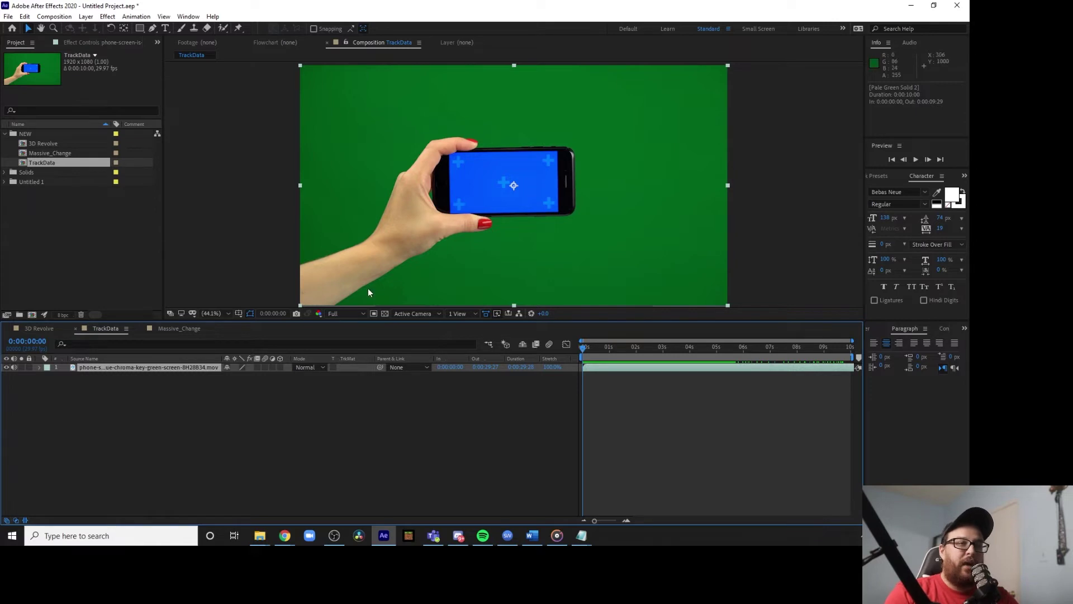
left_click(183, 432)
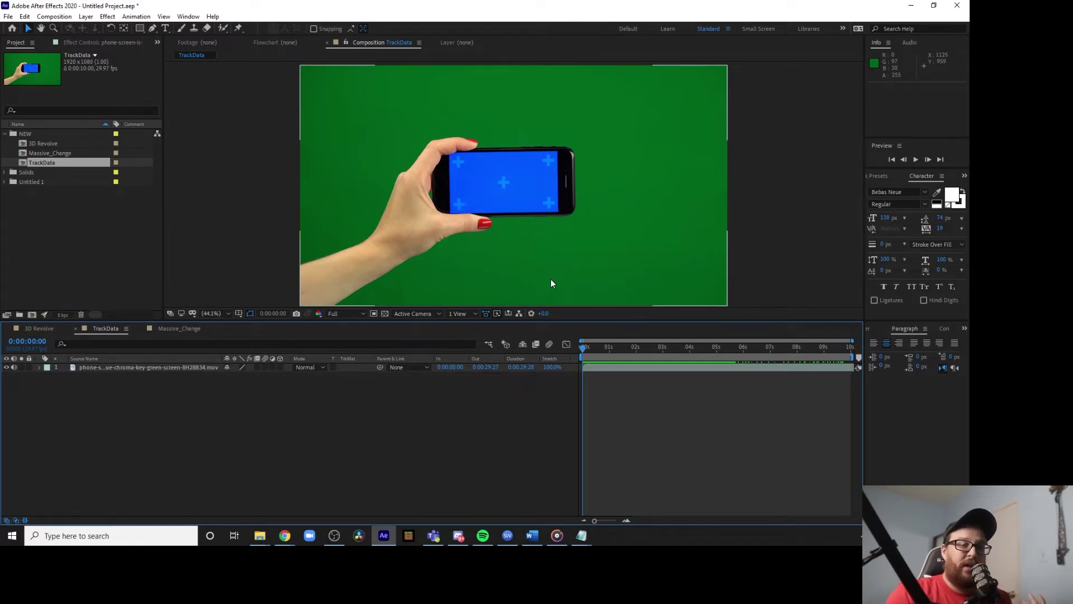
left_click(172, 369)
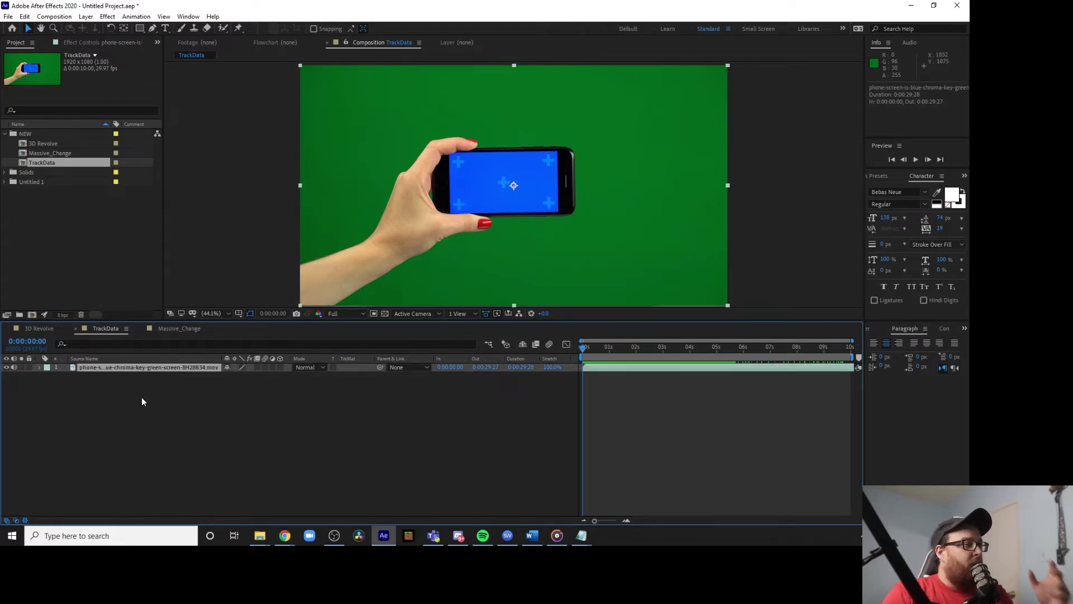
left_click(142, 398)
right_click(173, 392)
mouse_move(241, 399)
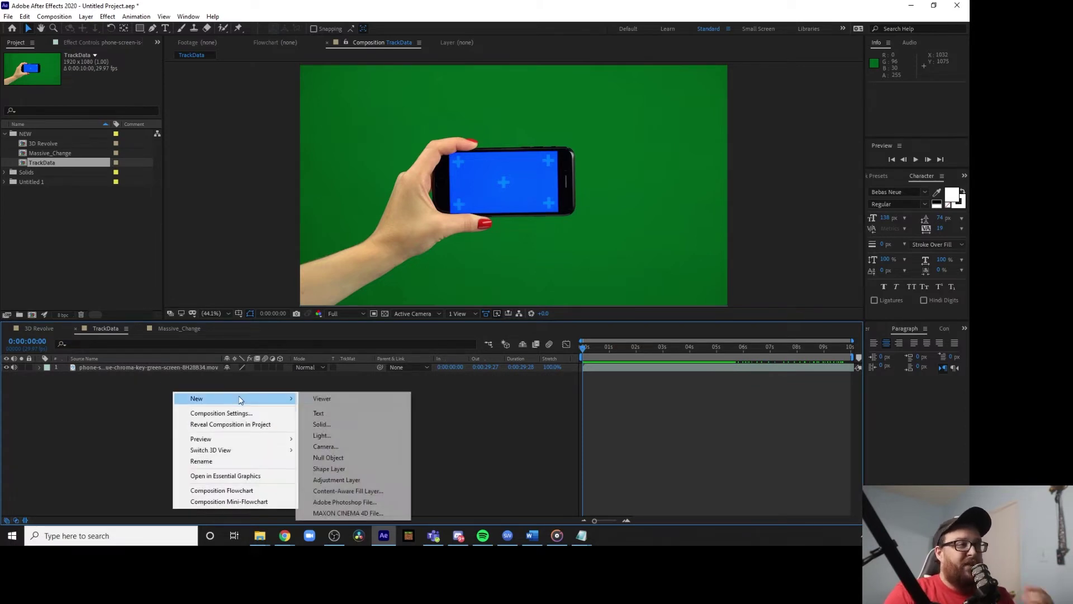
left_click(356, 457)
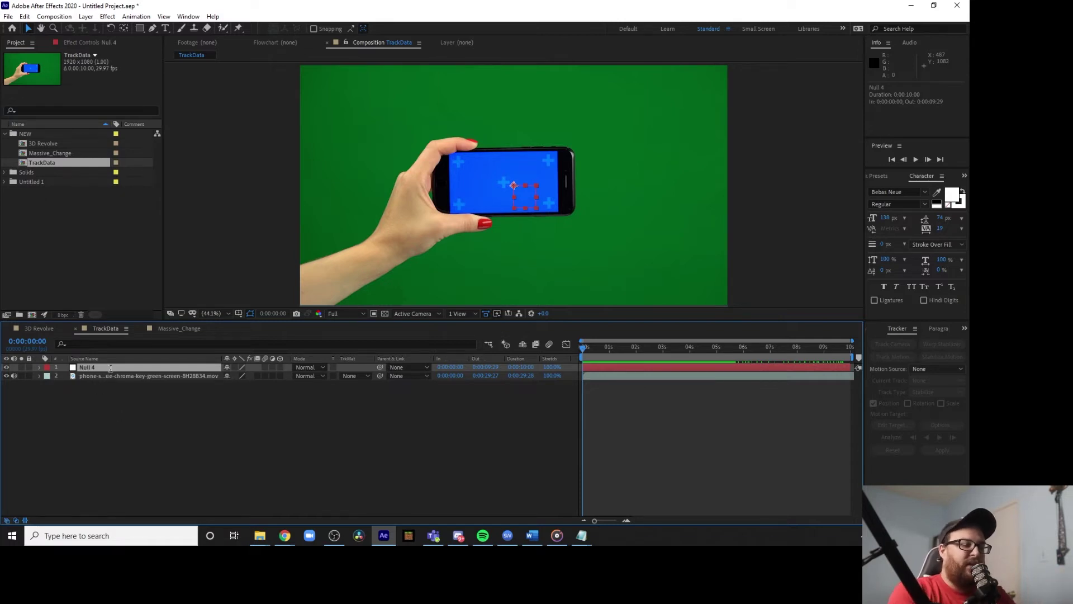
Rename the new null layer as Trackdata.
key("Return")
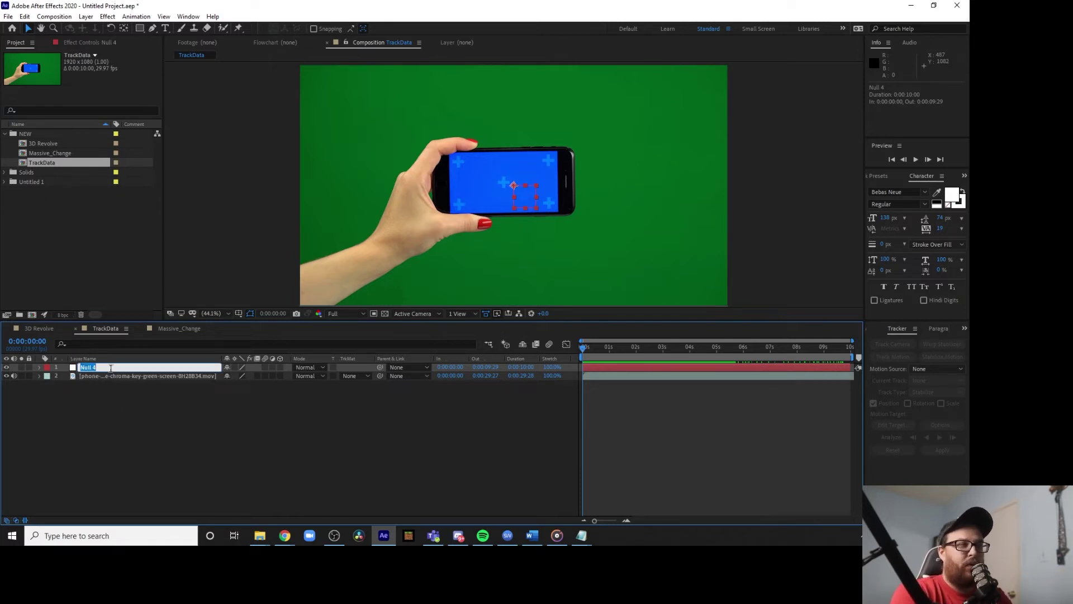
type("Trackda")
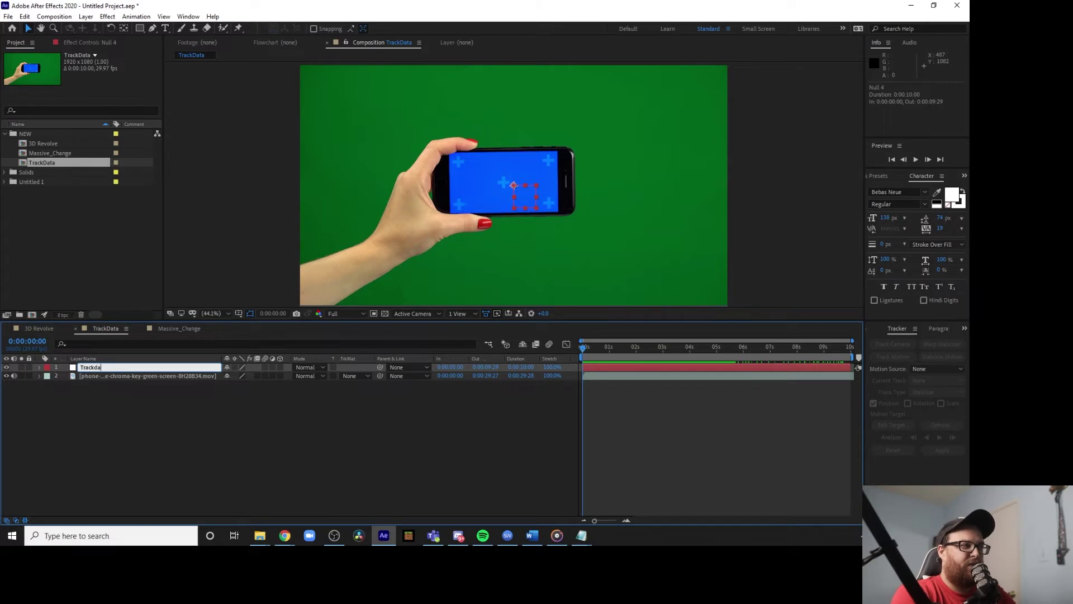
type("ta")
key("Return")
left_click(166, 429)
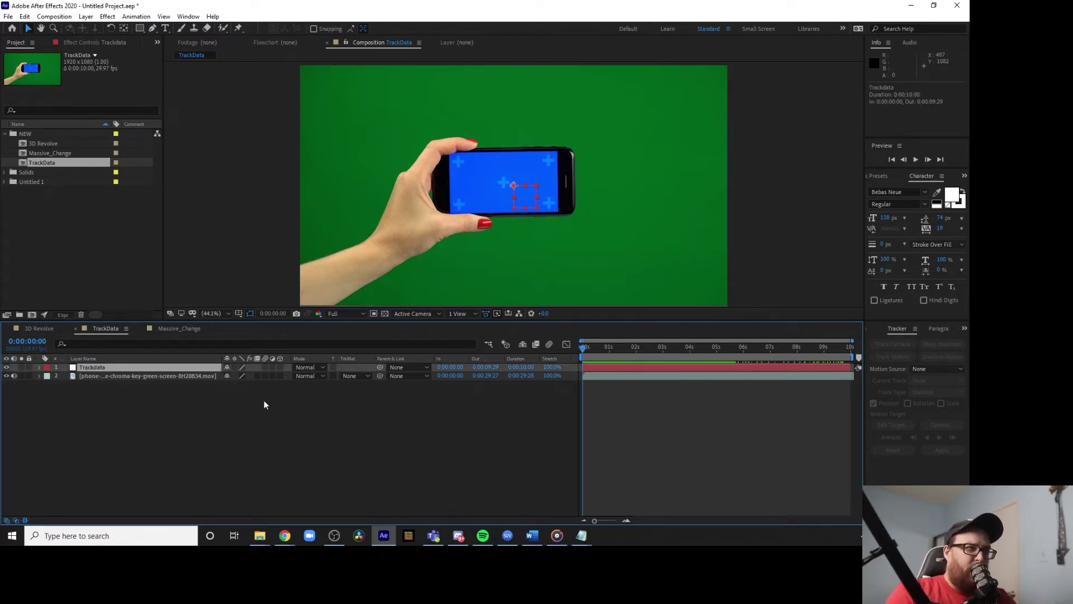
Start Track Motion on the phone footage and place Track Point 1 on the upper-right corner of the blue screen.
left_click(101, 381)
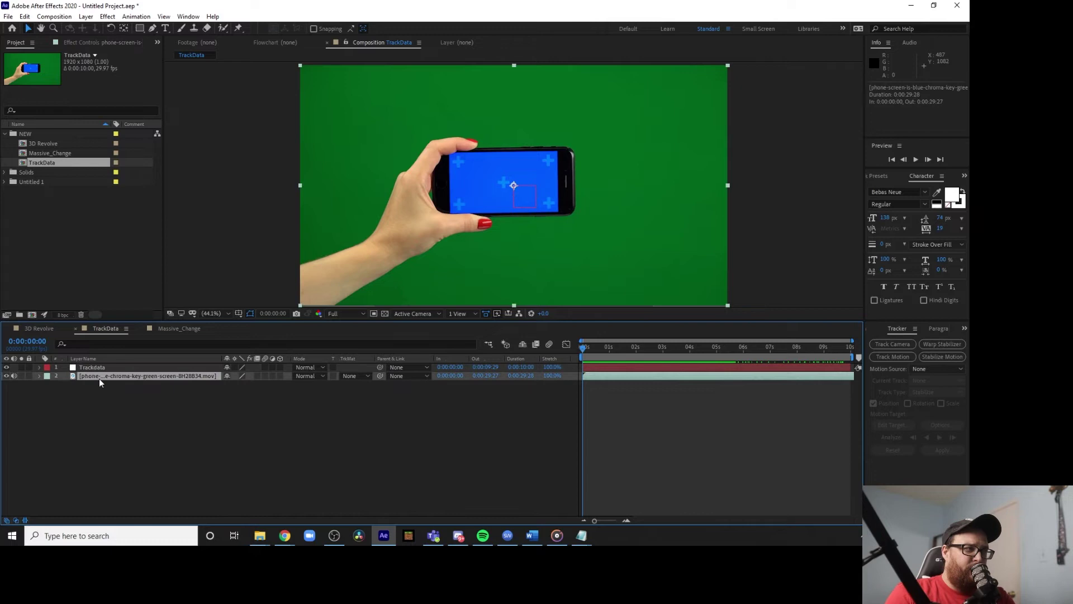
left_click(893, 357)
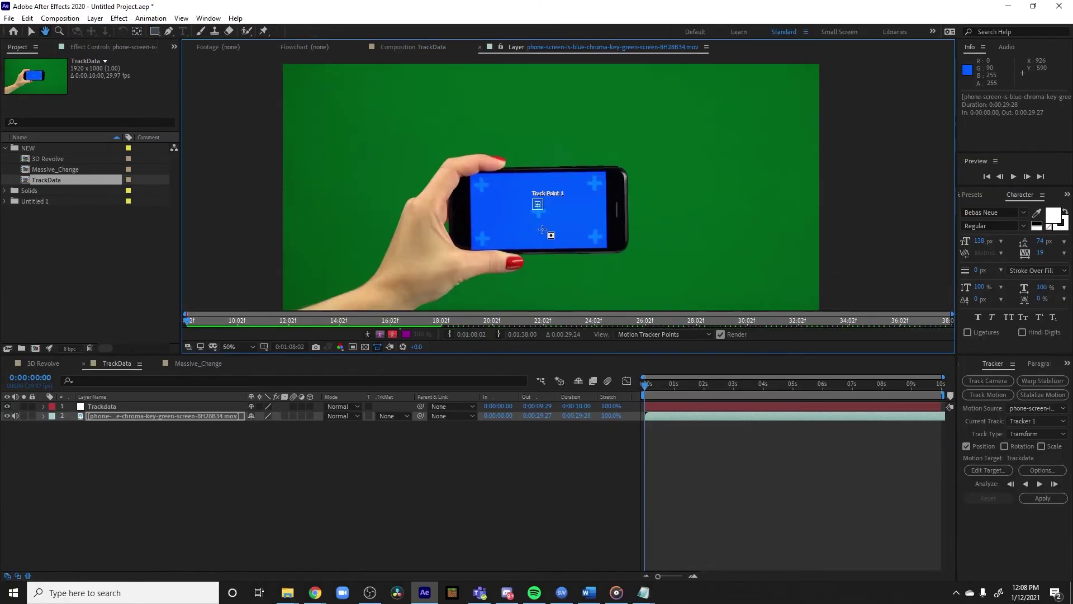
scroll(550, 232, "up", 3)
key("space")
left_click_drag(633, 227, 635, 160)
left_click_drag(331, 296, 733, 173)
key("space")
left_click_drag(776, 179, 608, 330)
key("space")
left_click_drag(627, 237, 605, 207)
left_click_drag(553, 282, 701, 160)
scroll(750, 209, "down", 2)
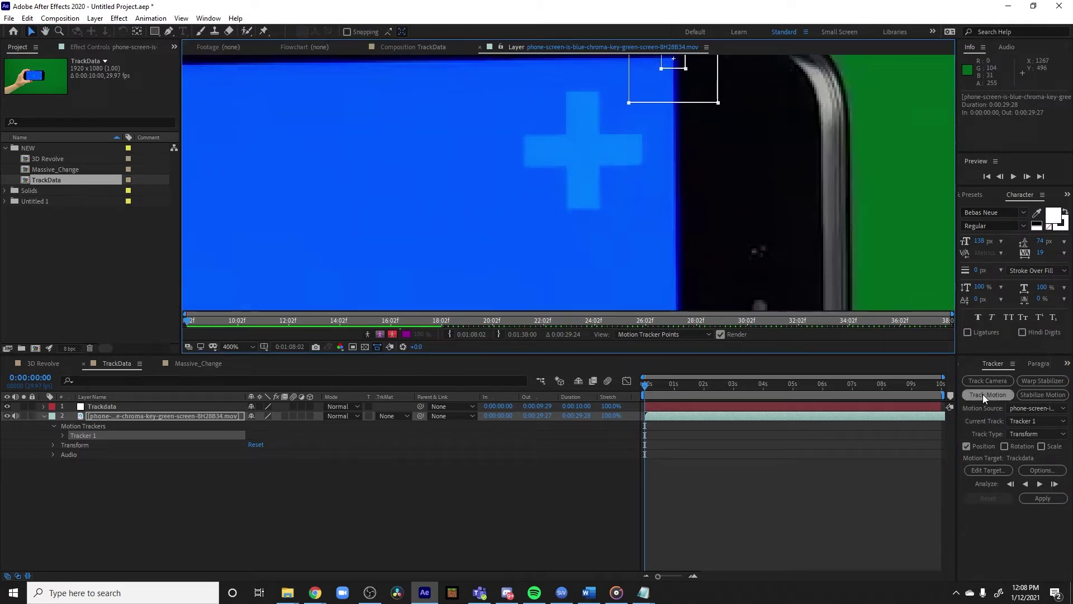
Enable rotation and scale tracking in addition to position for Tracker 1.
left_click(1012, 447)
key("comma")
left_click_drag(712, 231, 717, 161)
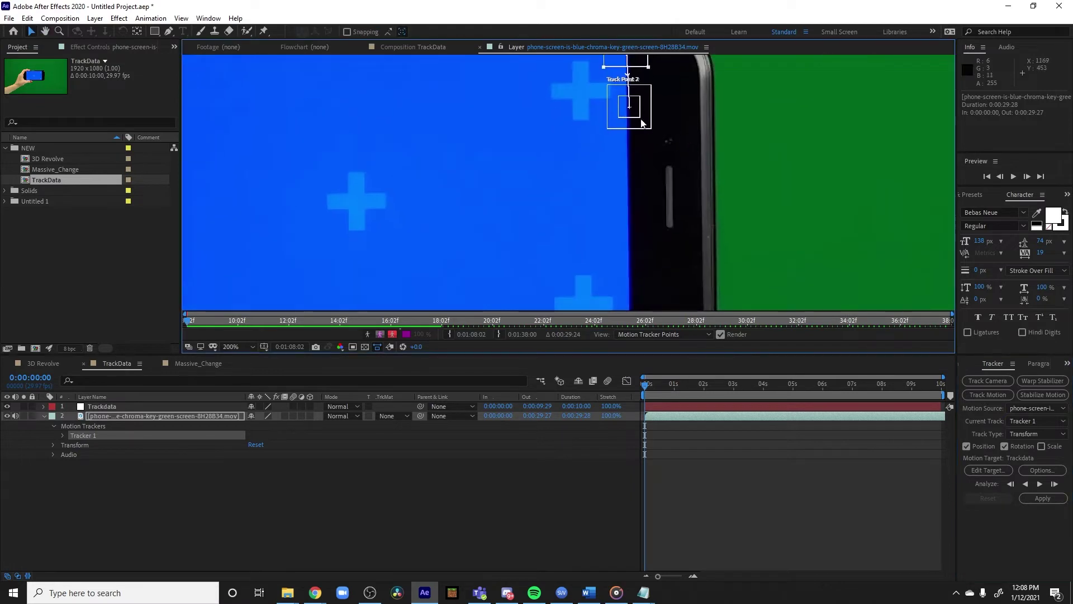
left_click(1041, 446)
Place Track Point 2 on the lower-right corner of the blue phone screen and tighten its feature and search regions.
left_click_drag(632, 115, 625, 230)
left_click_drag(709, 187, 724, 45)
left_click_drag(644, 88, 656, 218)
scroll(682, 227, "up", 2)
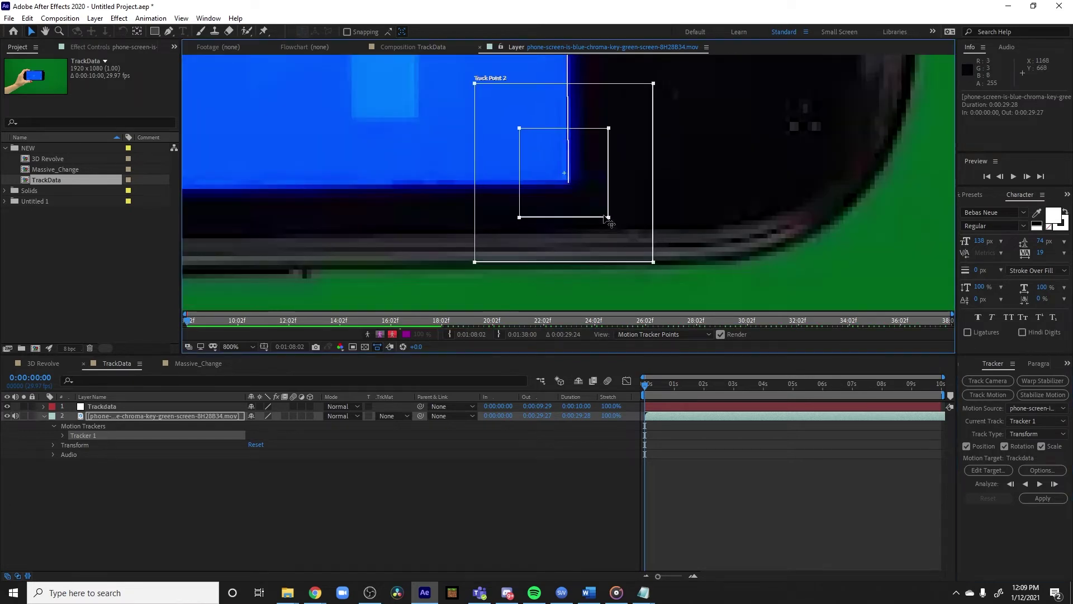
left_click_drag(612, 227, 583, 190)
left_click_drag(627, 119, 599, 132)
left_click_drag(583, 189, 580, 180)
scroll(679, 197, "down", 1)
left_click_drag(651, 165, 659, 233)
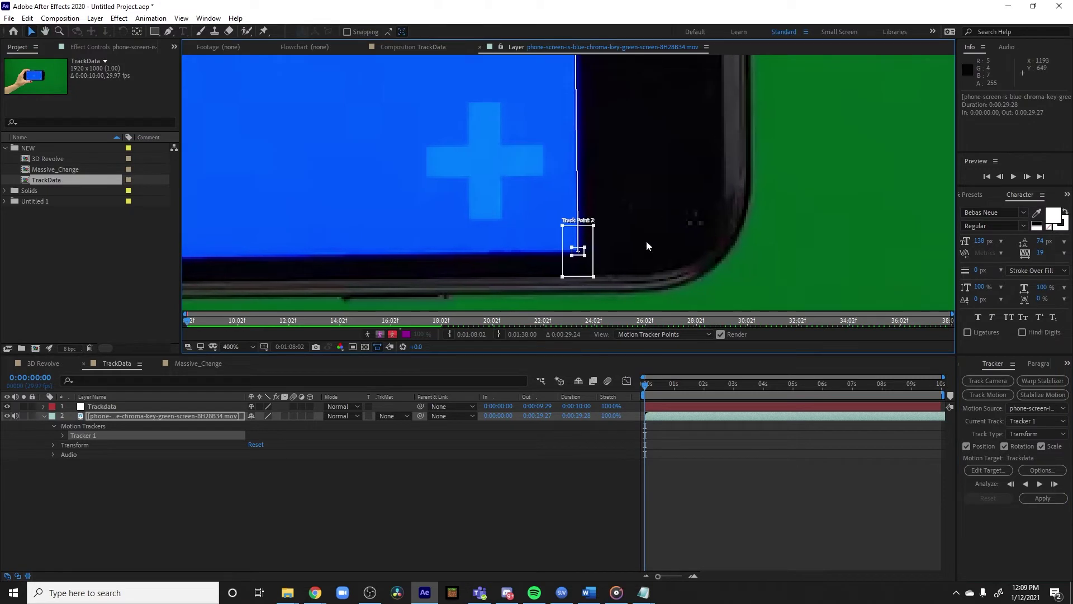
Analyze the phone footage's motion forward and return the playhead to the first frame.
scroll(648, 157, "down", 2)
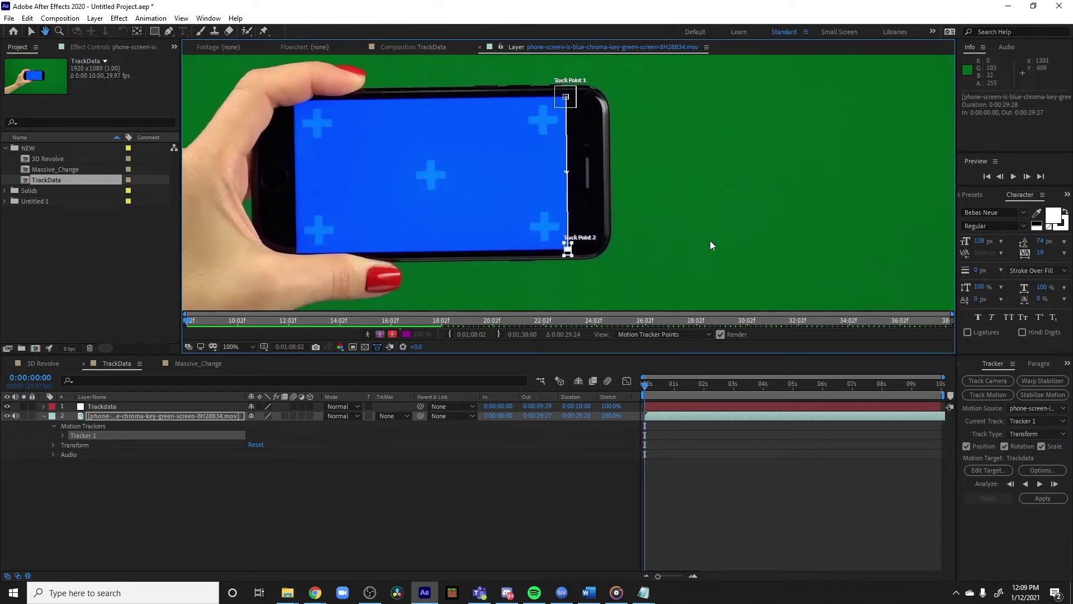
left_click(1040, 484)
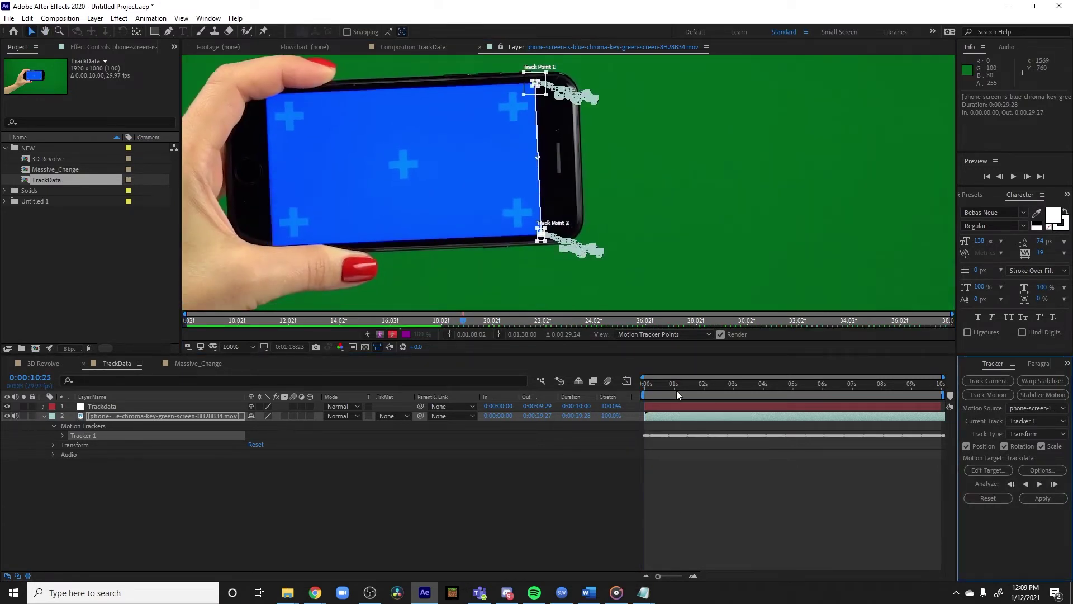
key("Home")
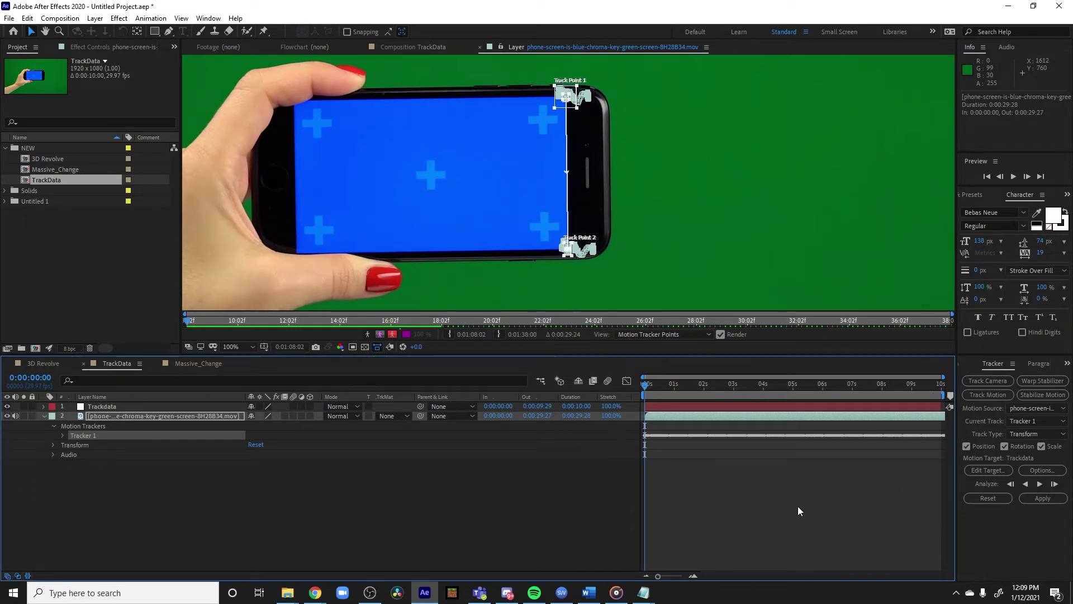
Apply the Tracker 1 motion data to the Trackdata null in the X and Y dimensions.
left_click(1042, 498)
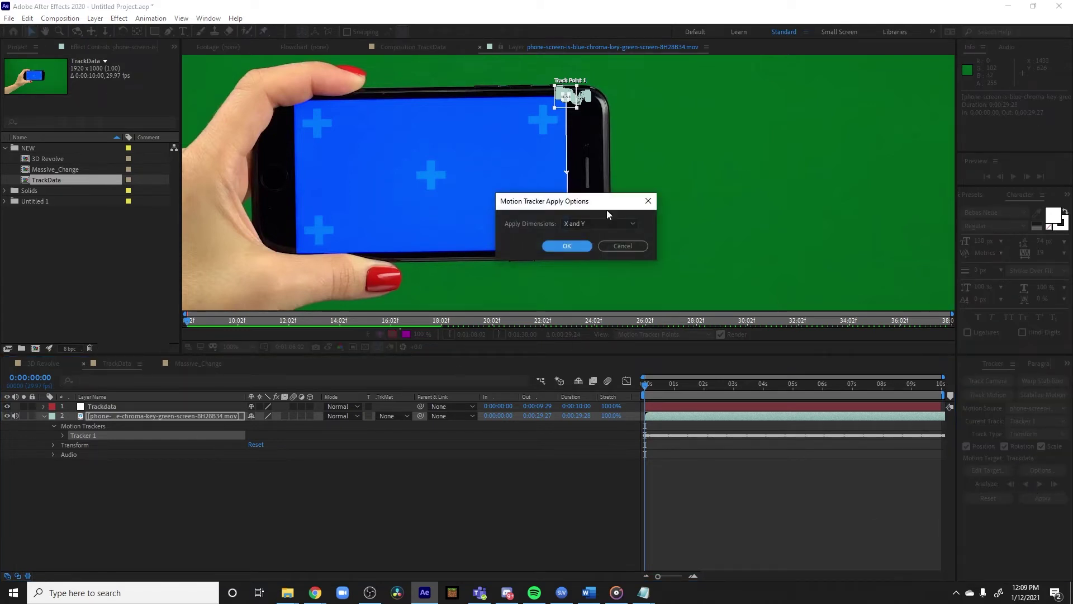
left_click(566, 246)
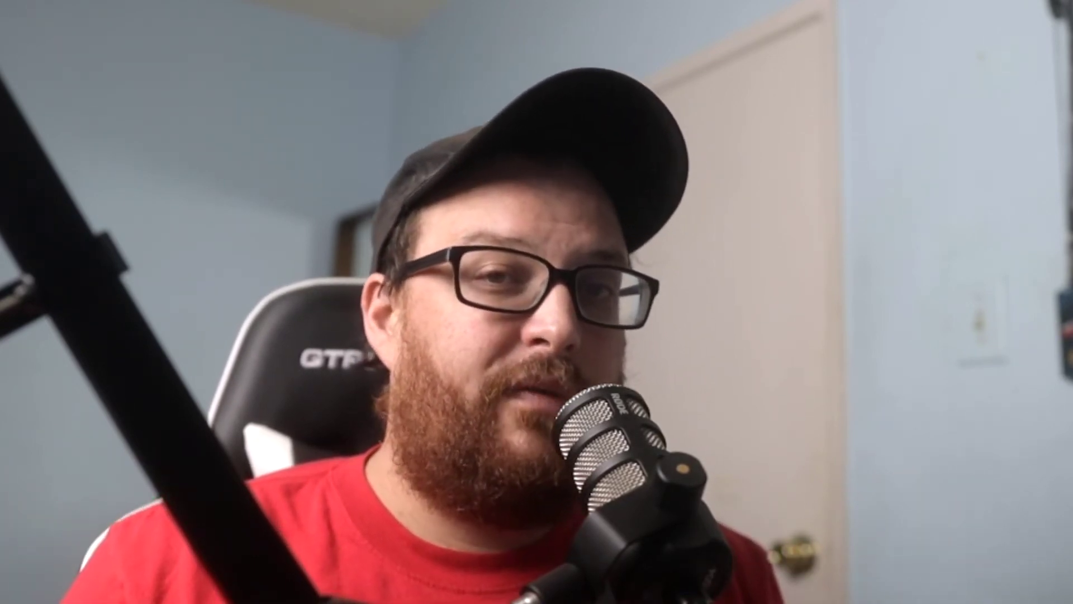
Create a red solid layer in the TrackData composition.
right_click(145, 481)
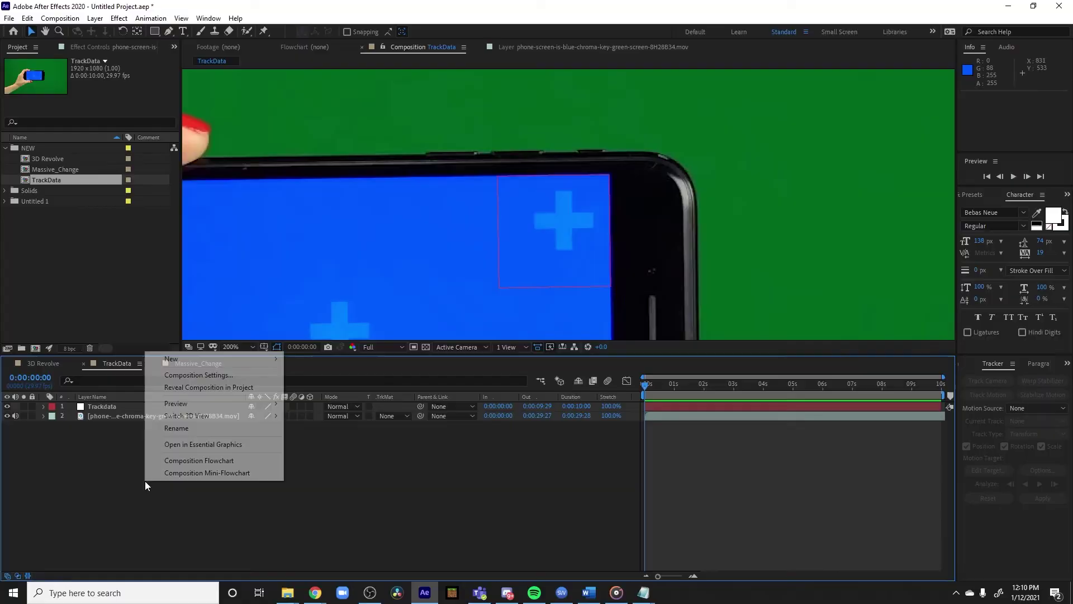
mouse_move(203, 361)
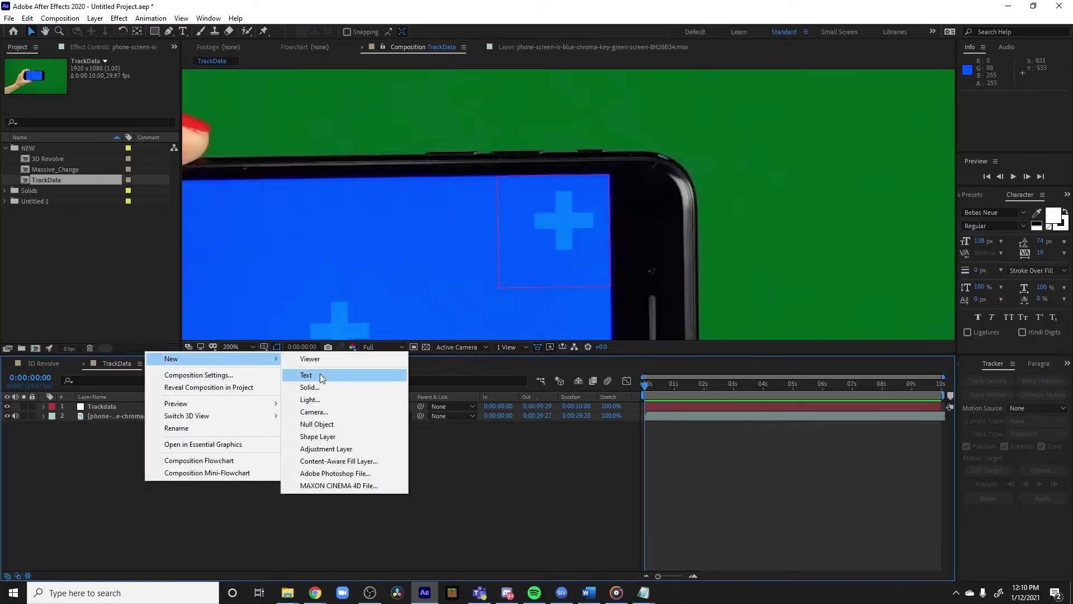
left_click(319, 384)
left_click(188, 228)
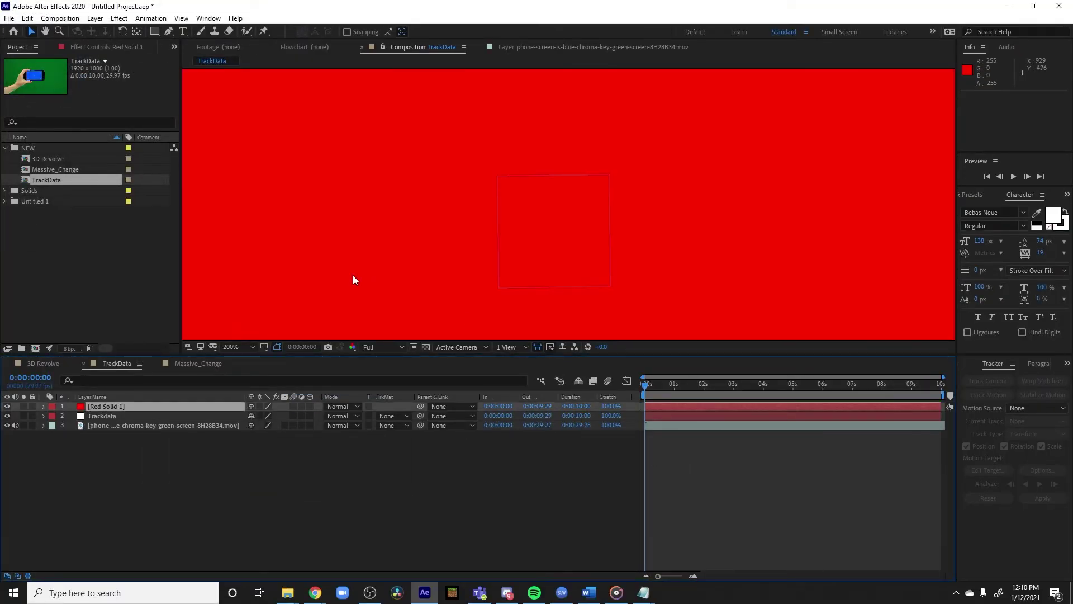
Hide the red solid and draw a four-point mask on it with the Pen tool, following the corners of the blue phone screen.
scroll(370, 284, "down", 2)
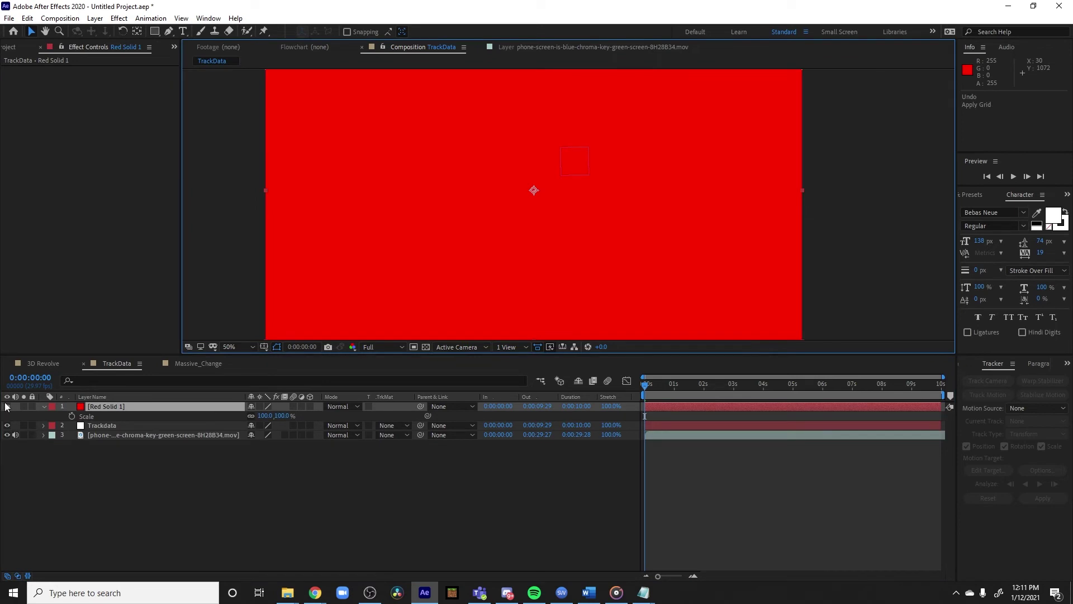
left_click(7, 406)
left_click(169, 31)
scroll(447, 148, "up", 2)
left_click_drag(568, 201, 693, 297)
left_click_drag(331, 162, 384, 225)
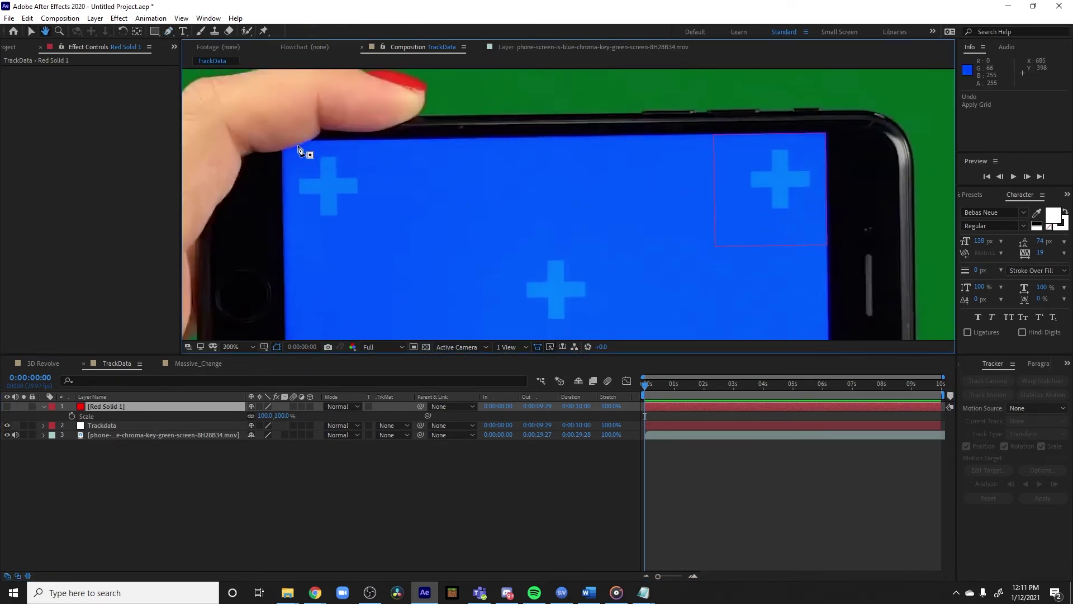
left_click(283, 142)
left_click(826, 134)
scroll(816, 142, "down", 3)
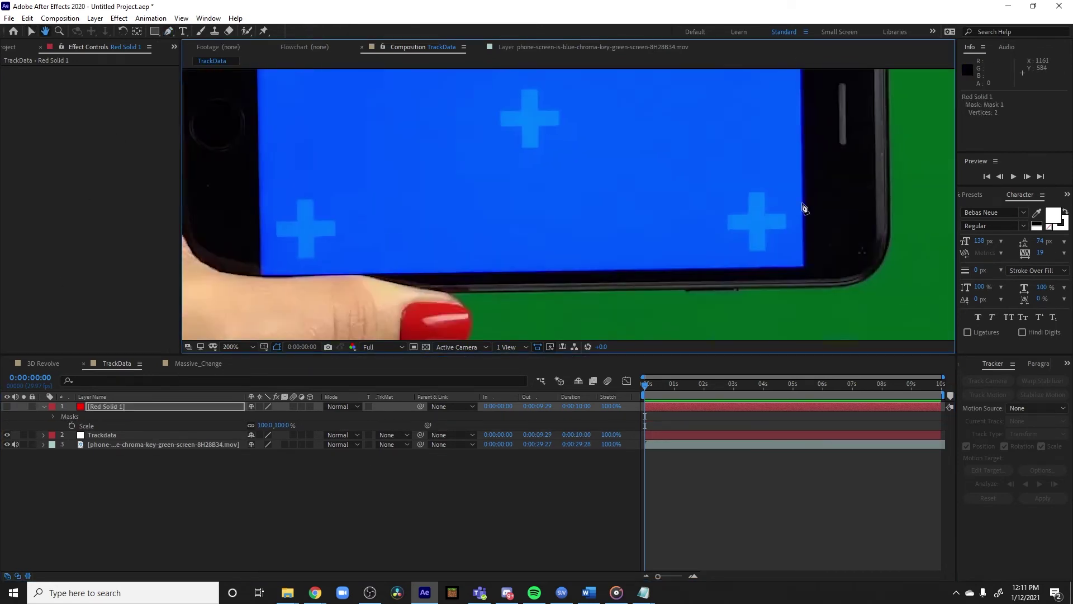
left_click(805, 262)
scroll(697, 247, "left", 3)
left_click(461, 302)
scroll(532, 317, "up", 4)
left_click(472, 180)
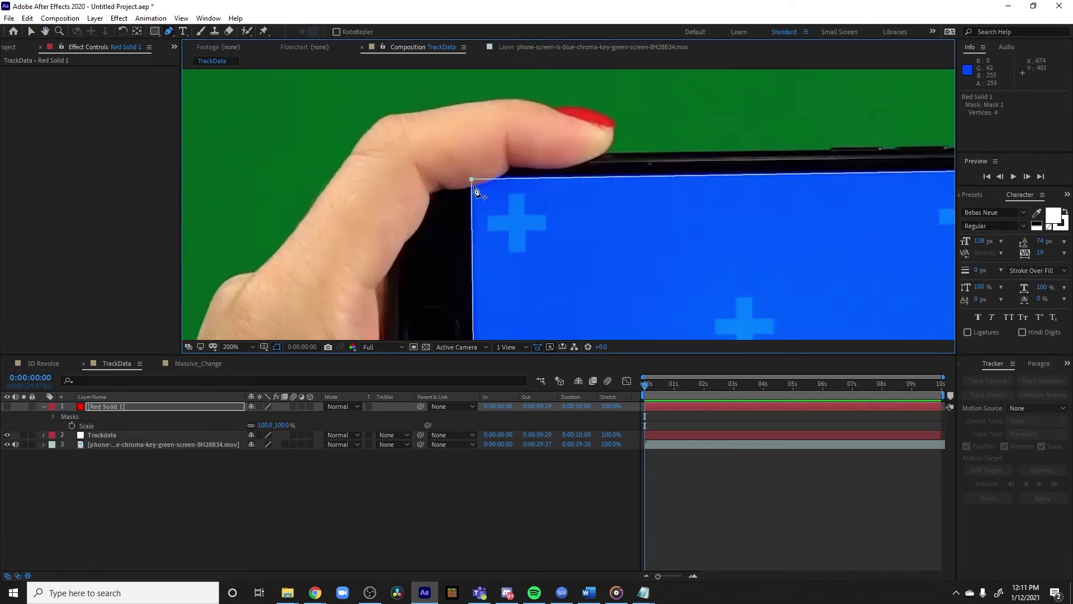
left_click_drag(472, 180, 468, 179)
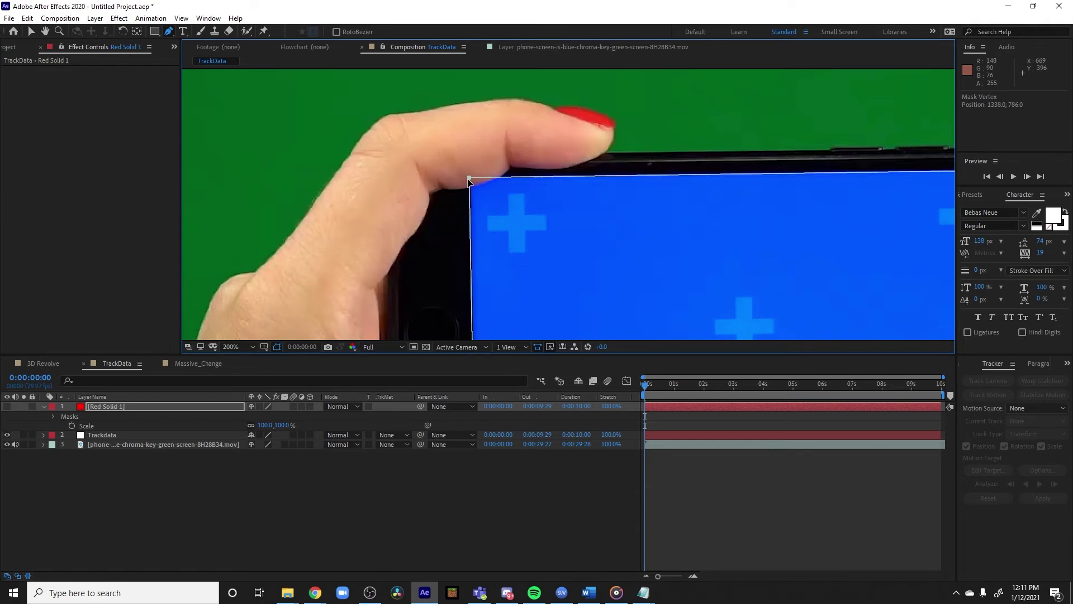
Make the masked red solid visible again and parent it to the Trackdata null.
left_click_drag(653, 244, 276, 132)
left_click_drag(532, 265, 573, 201)
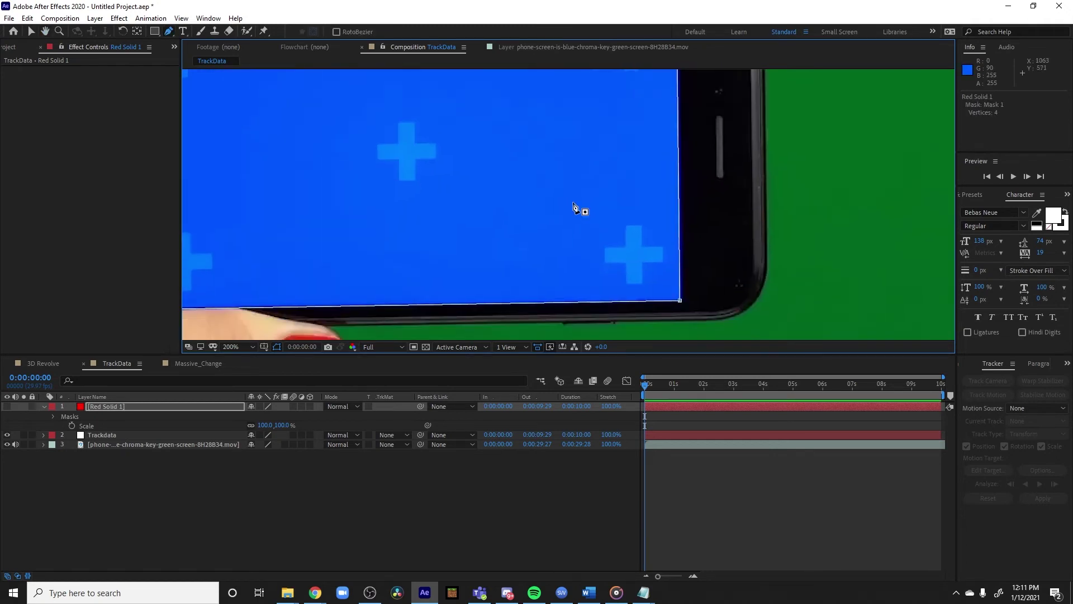
left_click(8, 406)
scroll(550, 306, "up", 10)
left_click(416, 468)
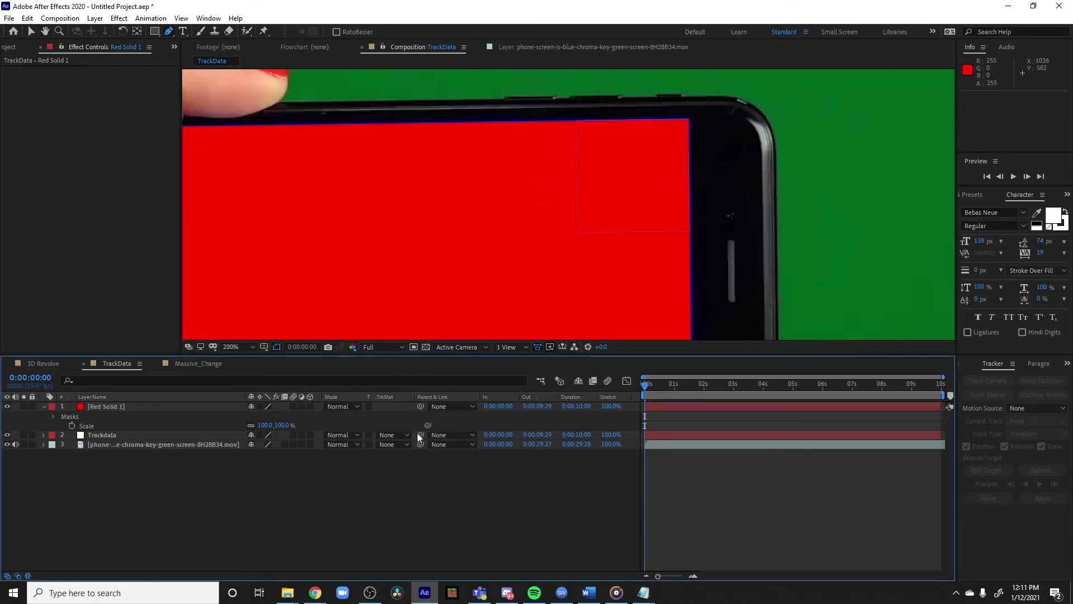
left_click_drag(420, 407, 103, 435)
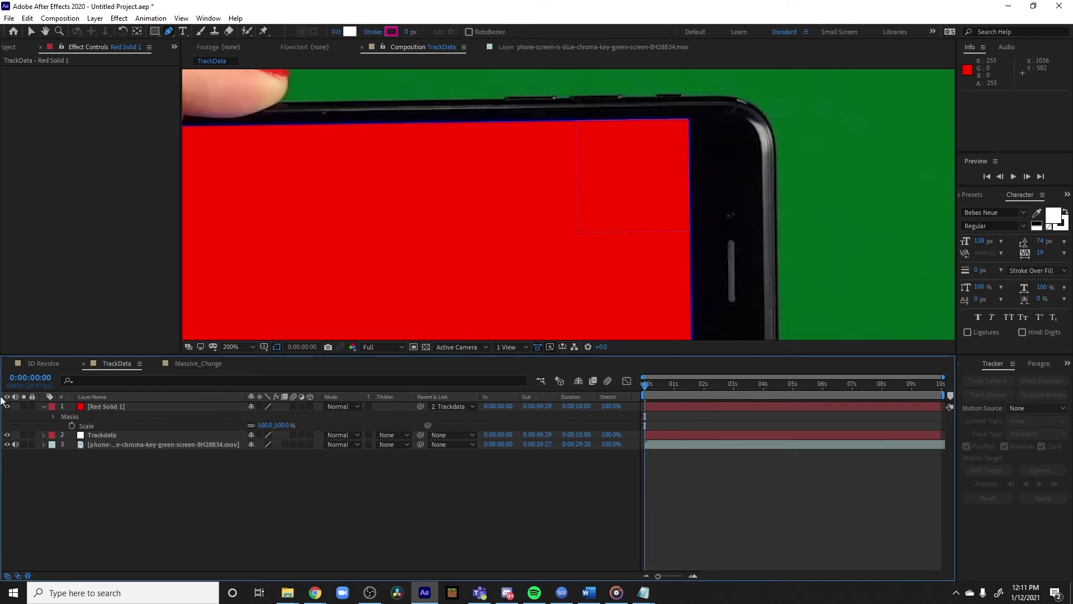
left_click(43, 407)
Add a new text layer reading "text" over the red phone screen.
left_click_drag(723, 335, 712, 299)
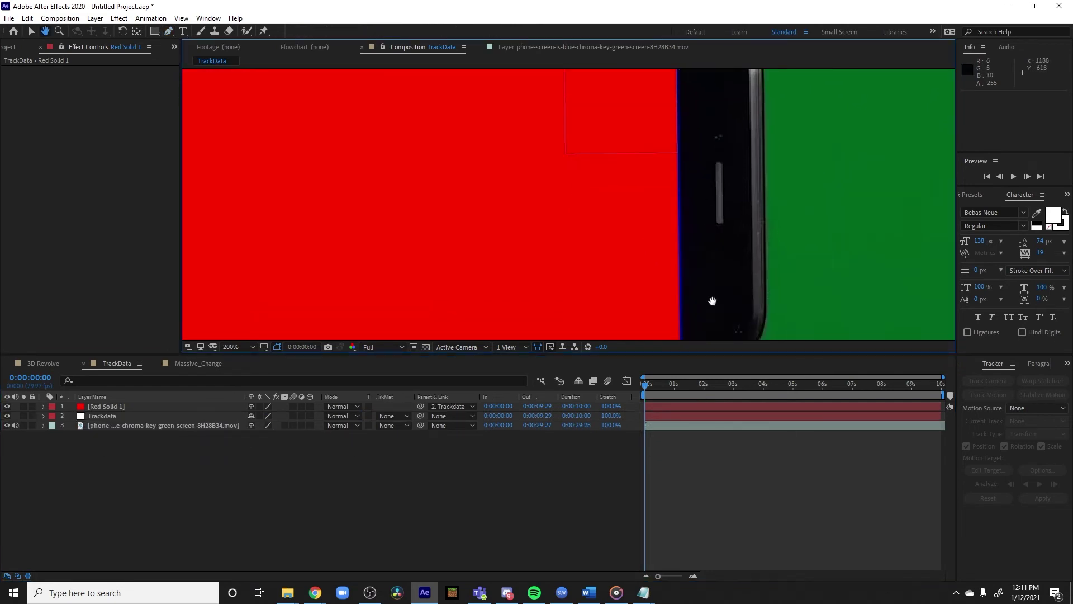
scroll(711, 297, "down", 1)
left_click(414, 494)
right_click(267, 511)
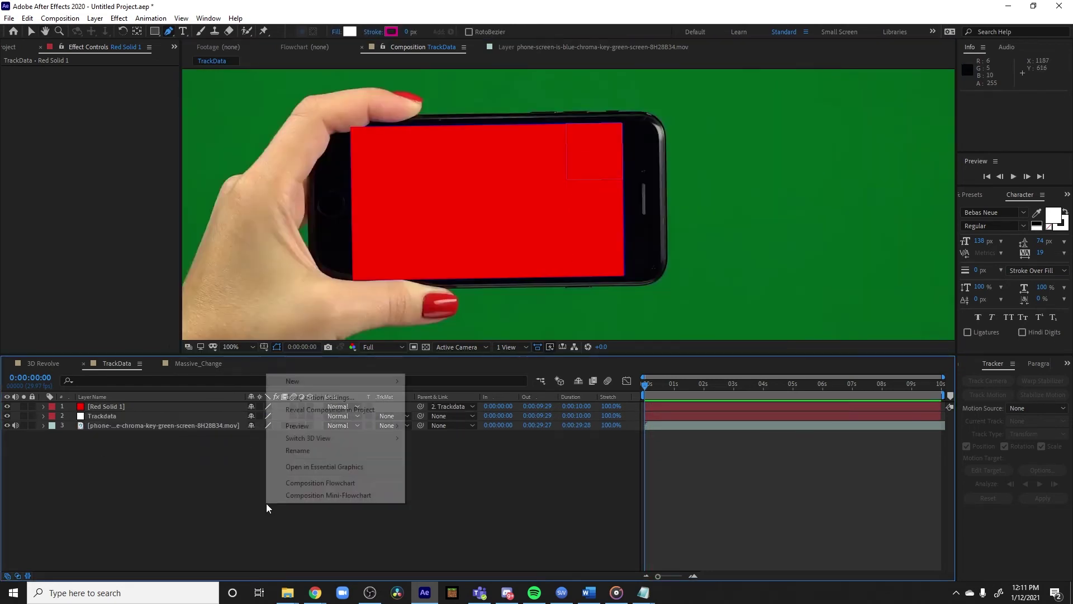
mouse_move(321, 385)
left_click(471, 401)
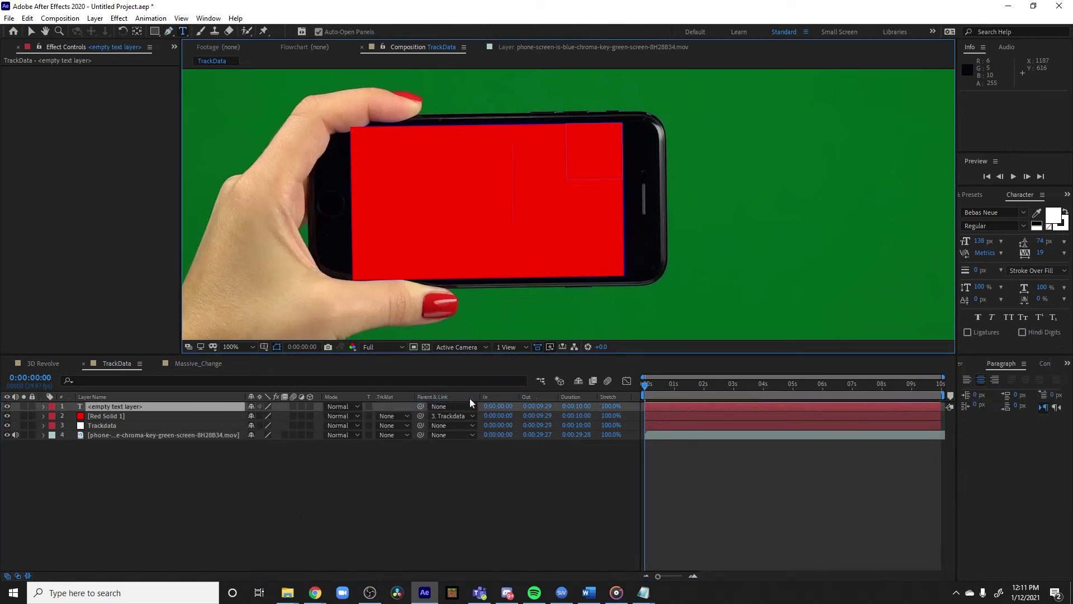
type("text")
left_click(280, 471)
Reposition the text layer near the centre of the red screen and set its rotation to -1.0°.
left_click(215, 408)
key("p")
mouse_move(271, 417)
left_mouse_down()
mouse_move(289, 416)
mouse_move(230, 417)
mouse_move(266, 417)
left_mouse_up()
key("r")
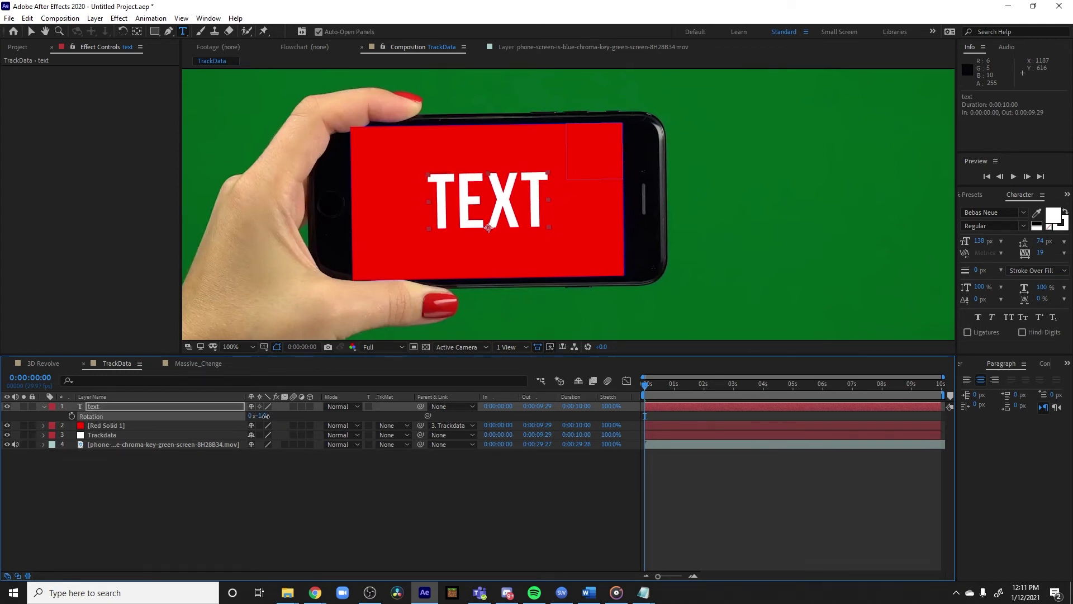
left_click(284, 506)
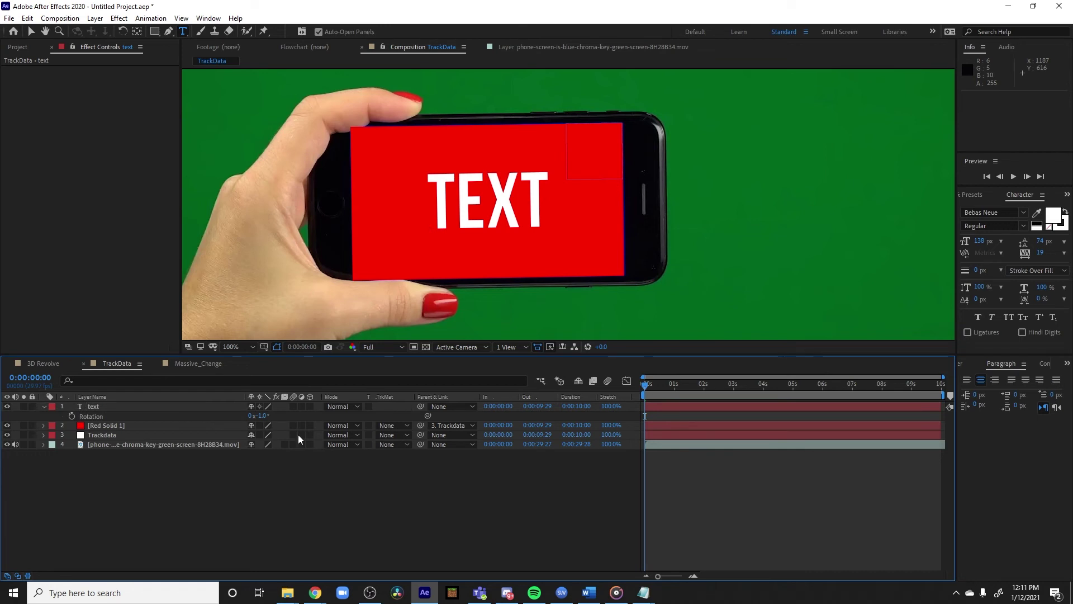
Parent the text layer to the Trackdata null and preview the composition.
left_click(44, 407)
left_click_drag(420, 407, 103, 426)
key("space")
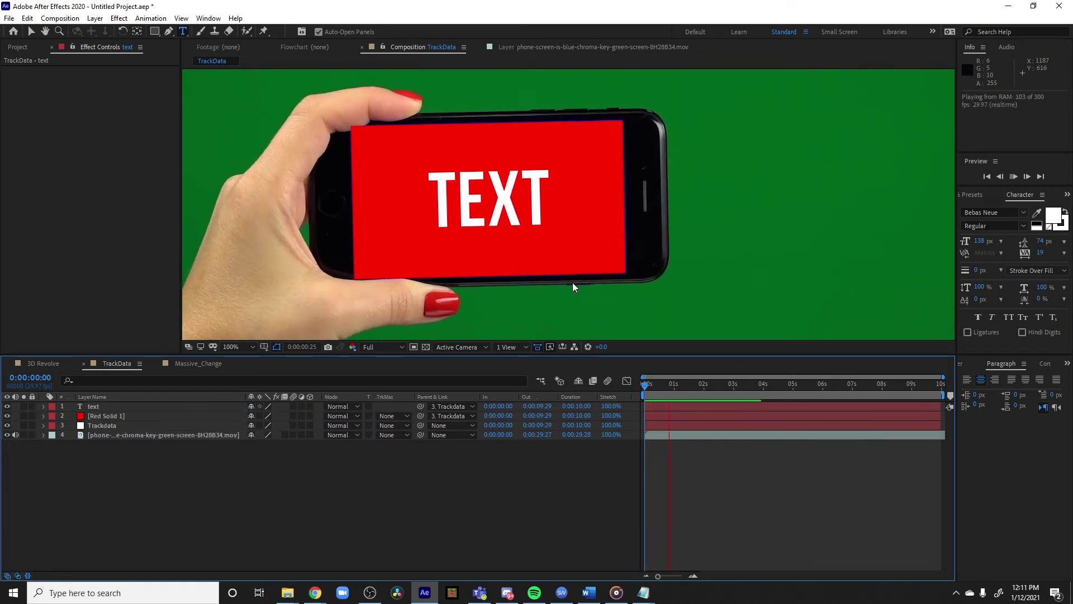